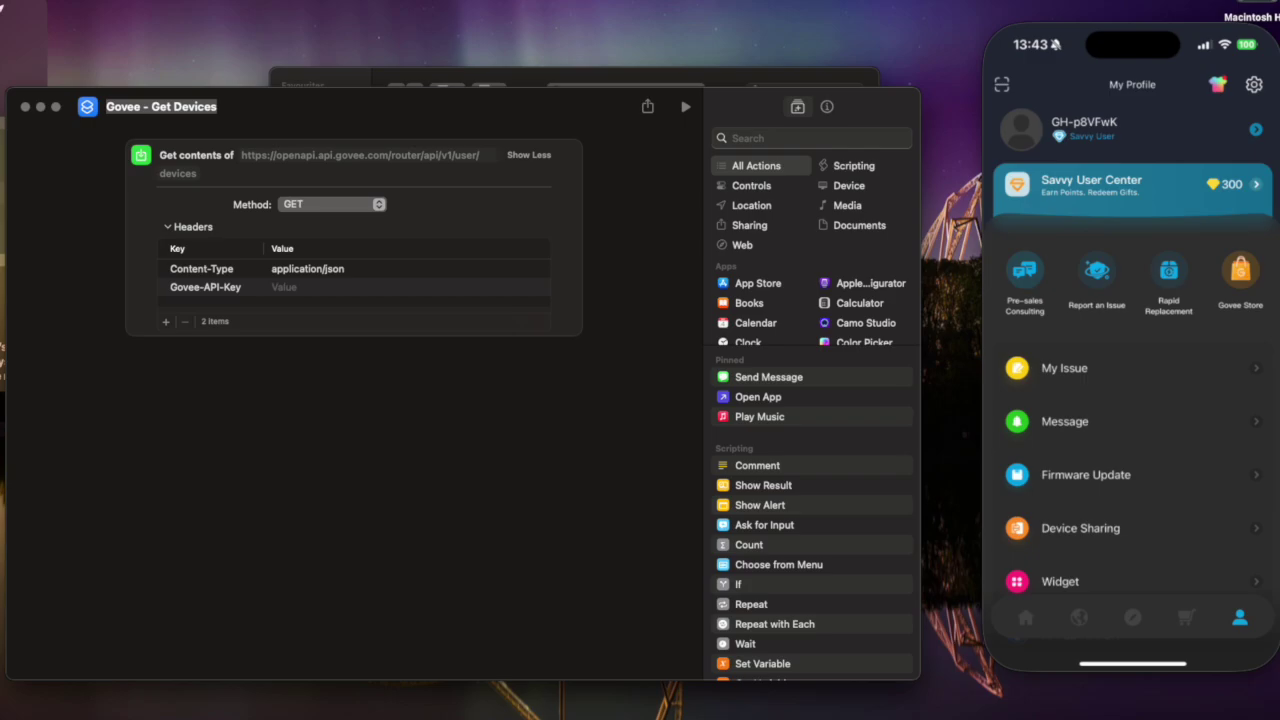
Review the API key application form in the Govee account settings, and return to the profile page
{"action": "left_click", "coordinate": [1255, 88]}
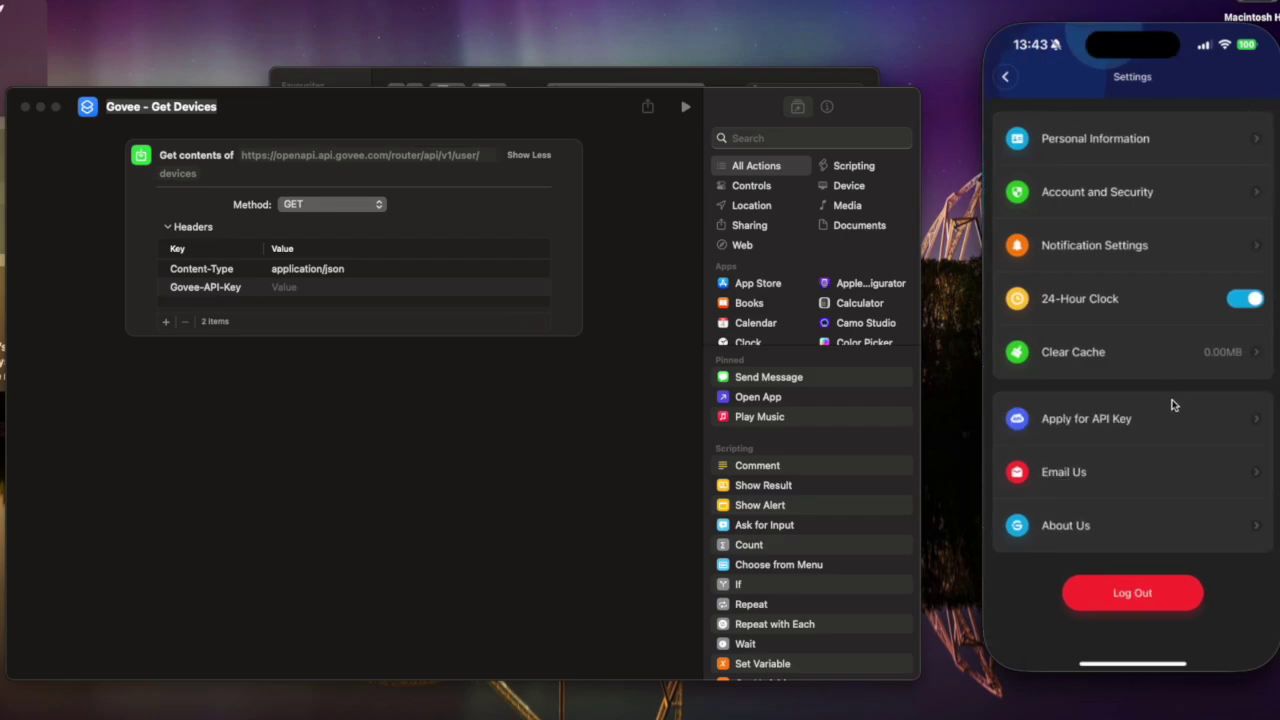
{"action": "left_click", "coordinate": [1180, 415]}
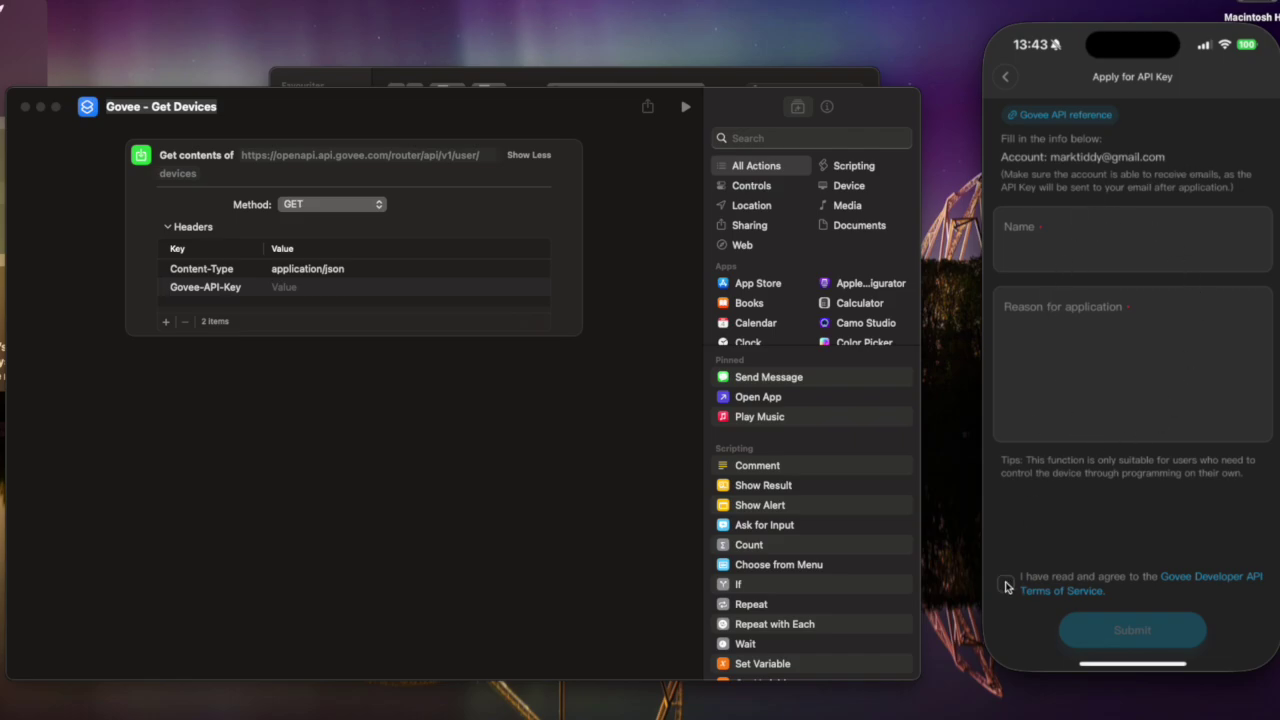
{"action": "left_click", "coordinate": [1012, 82]}
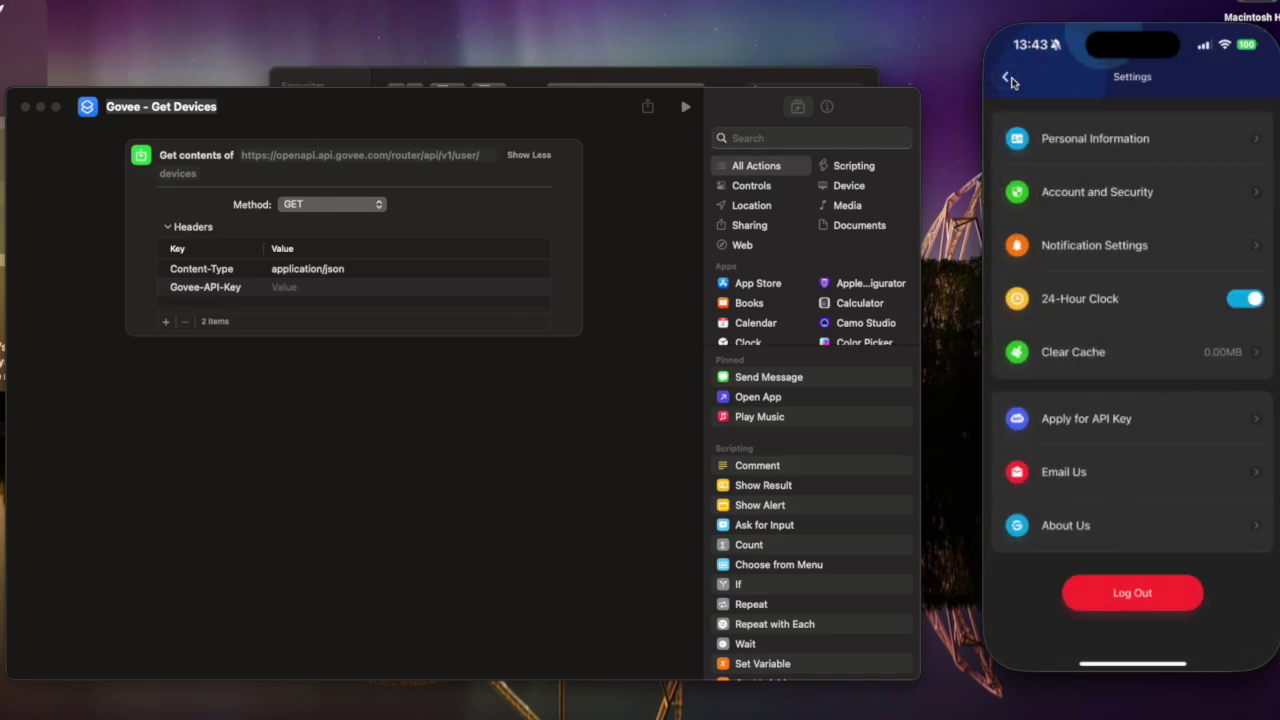
{"action": "left_click", "coordinate": [1008, 79]}
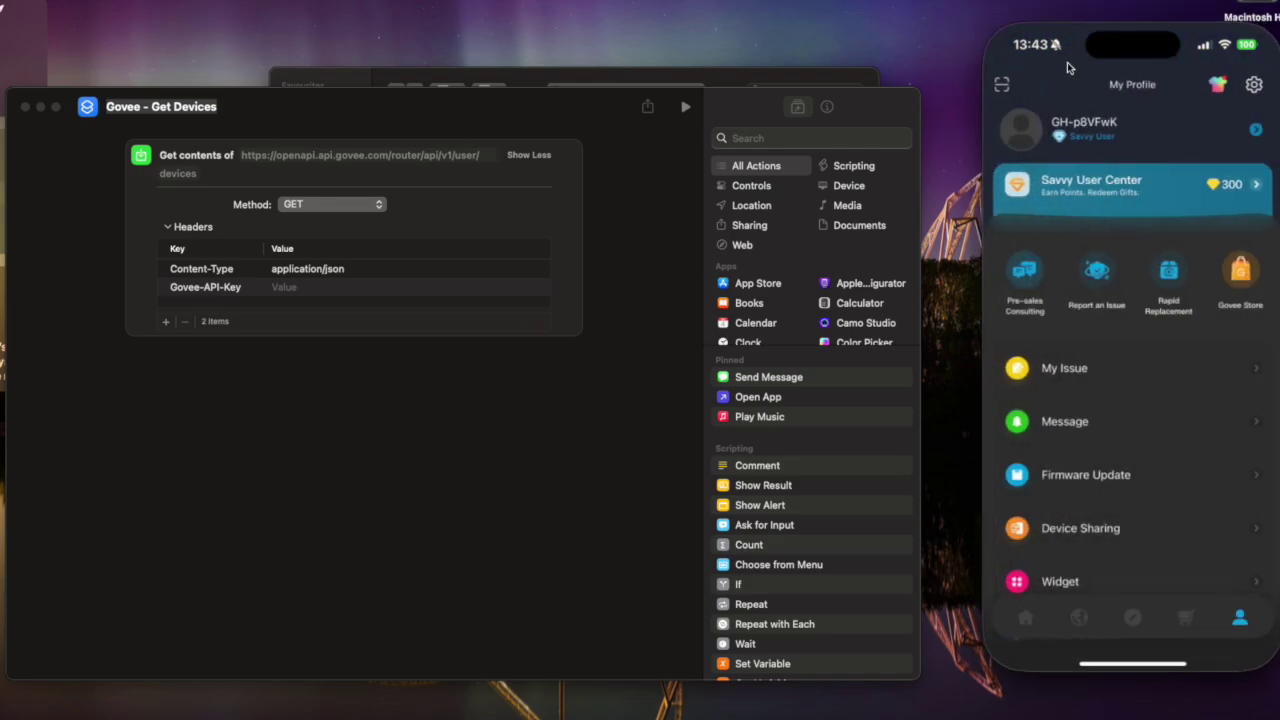
Open the device settings of the Christmas Lights and look through the options listed there
{"action": "mouse_move", "coordinate": [1025, 14]}
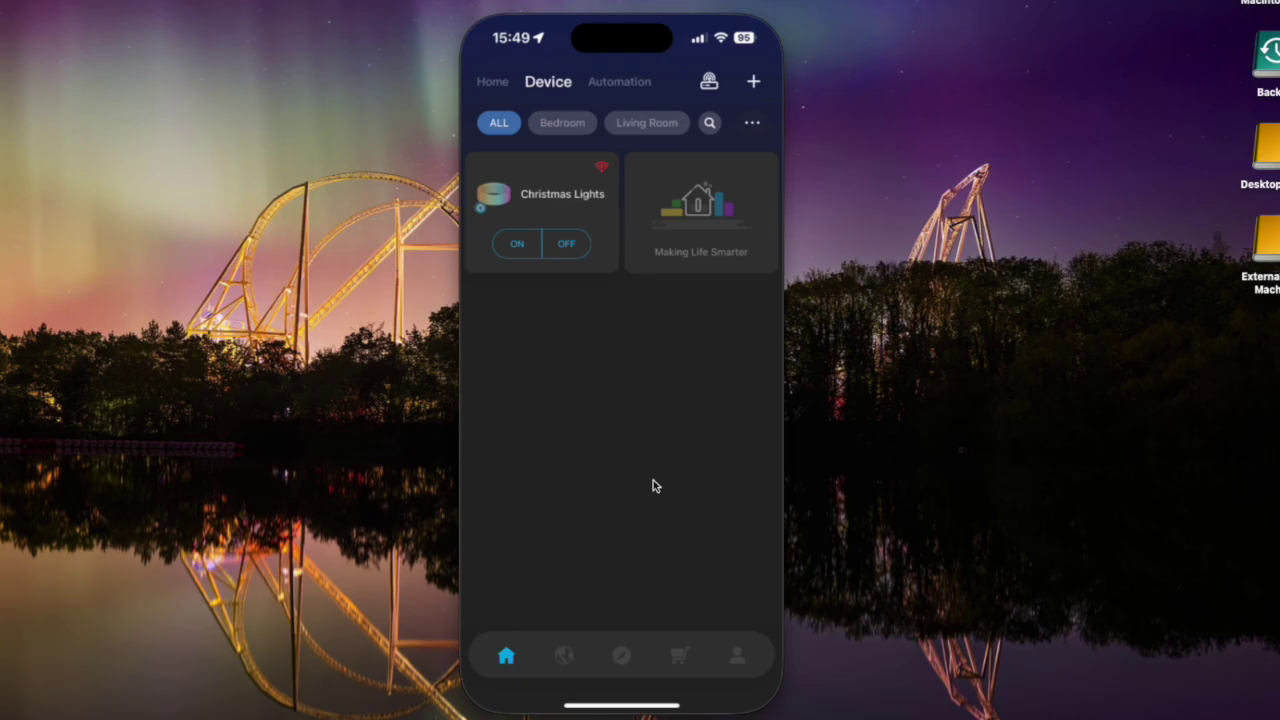
{"action": "left_click", "coordinate": [571, 197]}
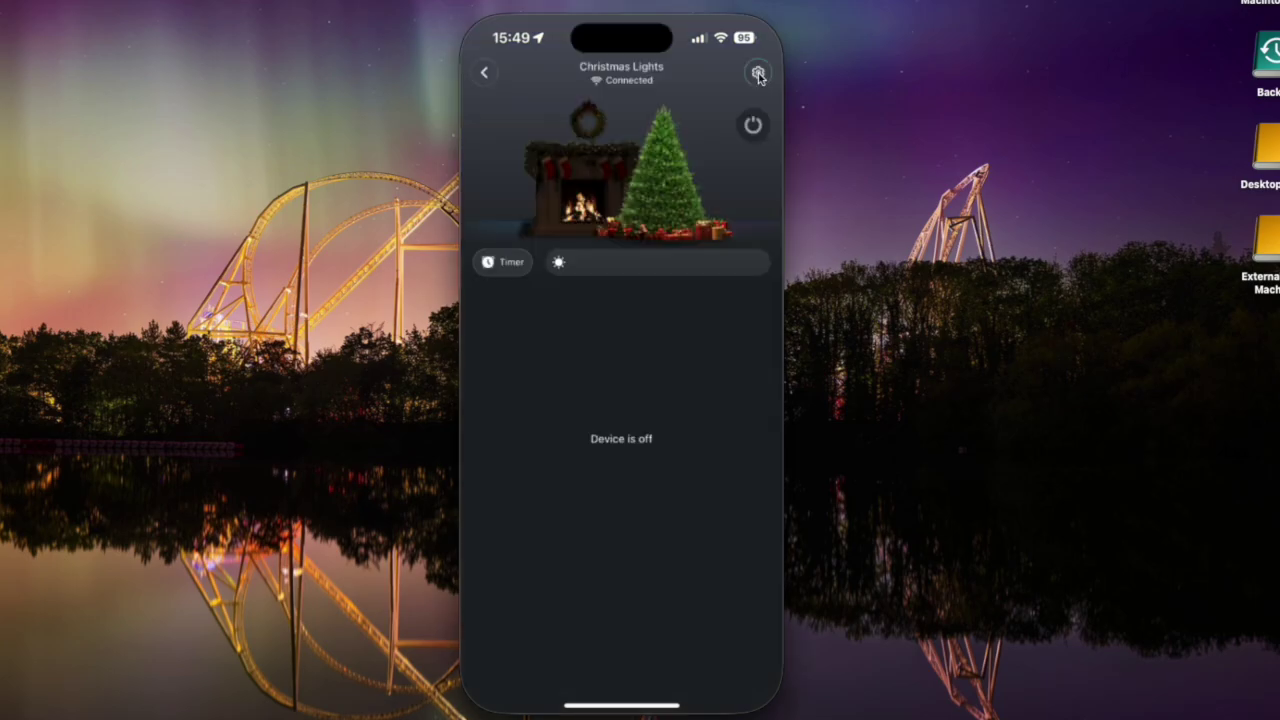
{"action": "left_click", "coordinate": [758, 73]}
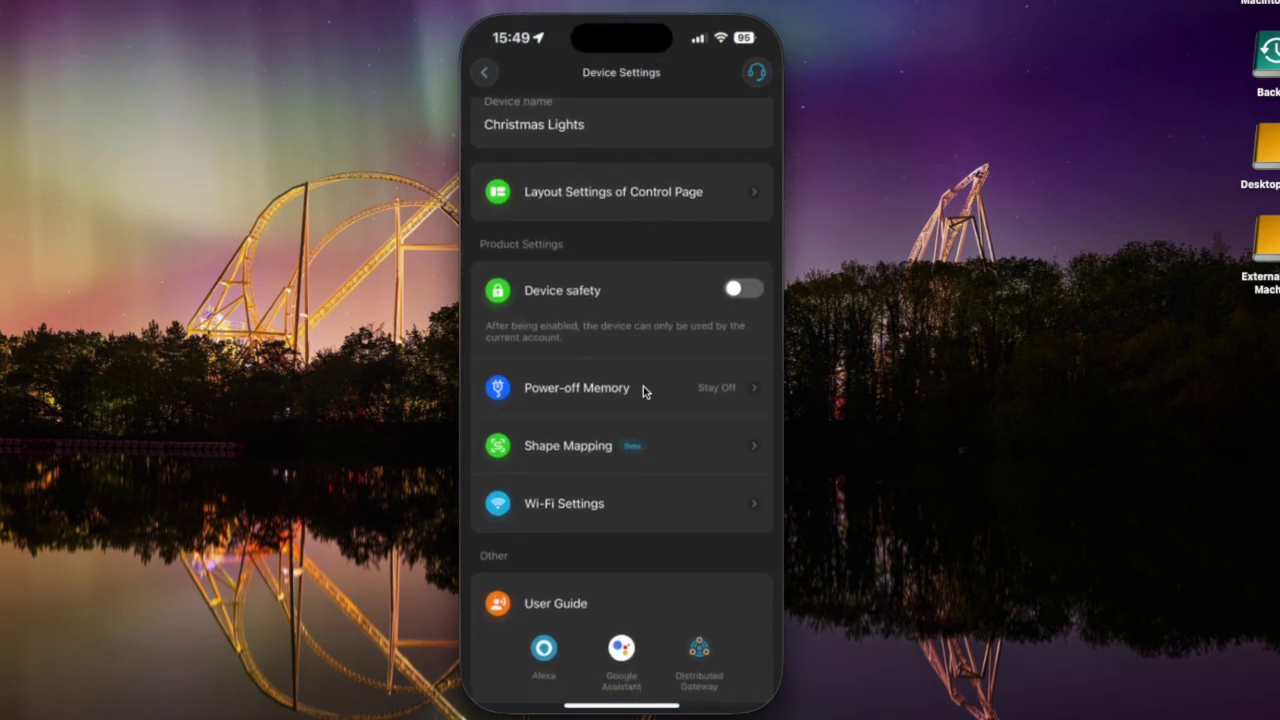
{"action": "scroll", "coordinate": [643, 386], "scroll_direction": "down", "scroll_amount": 5}
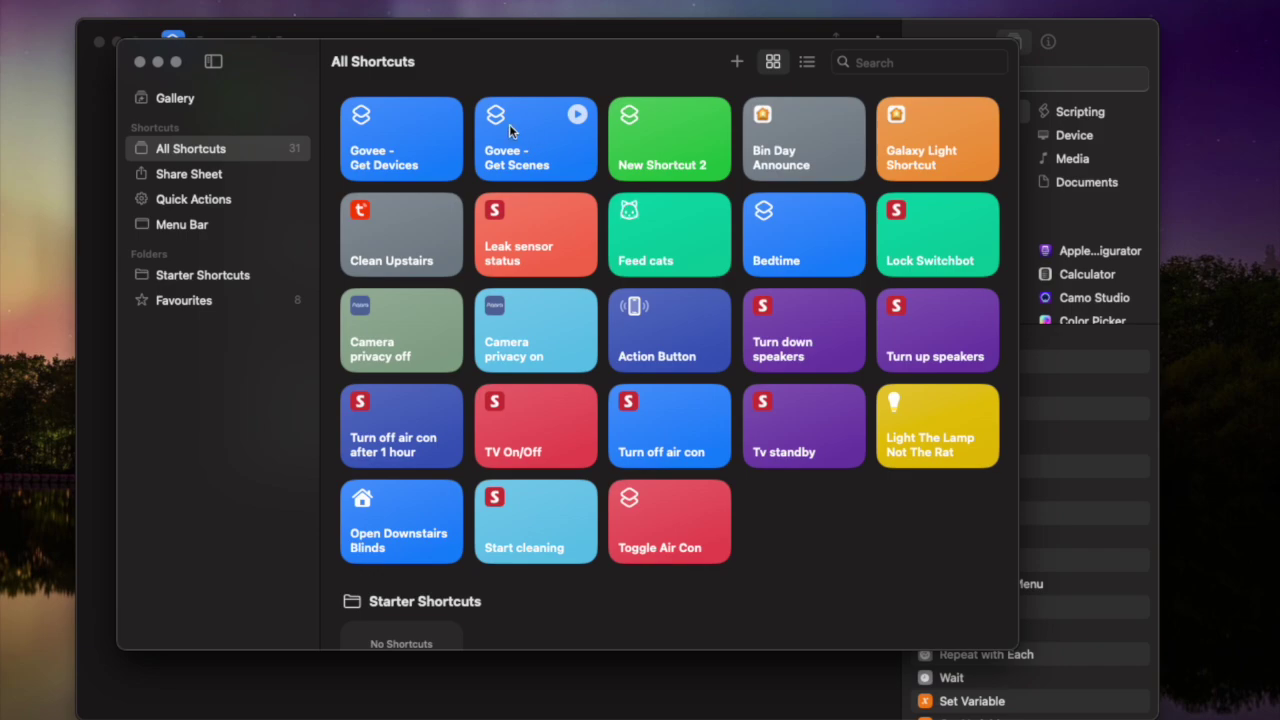
Open the Govee - Get Scenes shortcut for editing
{"action": "left_click", "coordinate": [553, 36]}
Add a second Get Contents of URL action below the existing one in the shortcut, and remove it again
{"action": "left_click", "coordinate": [1022, 77]}
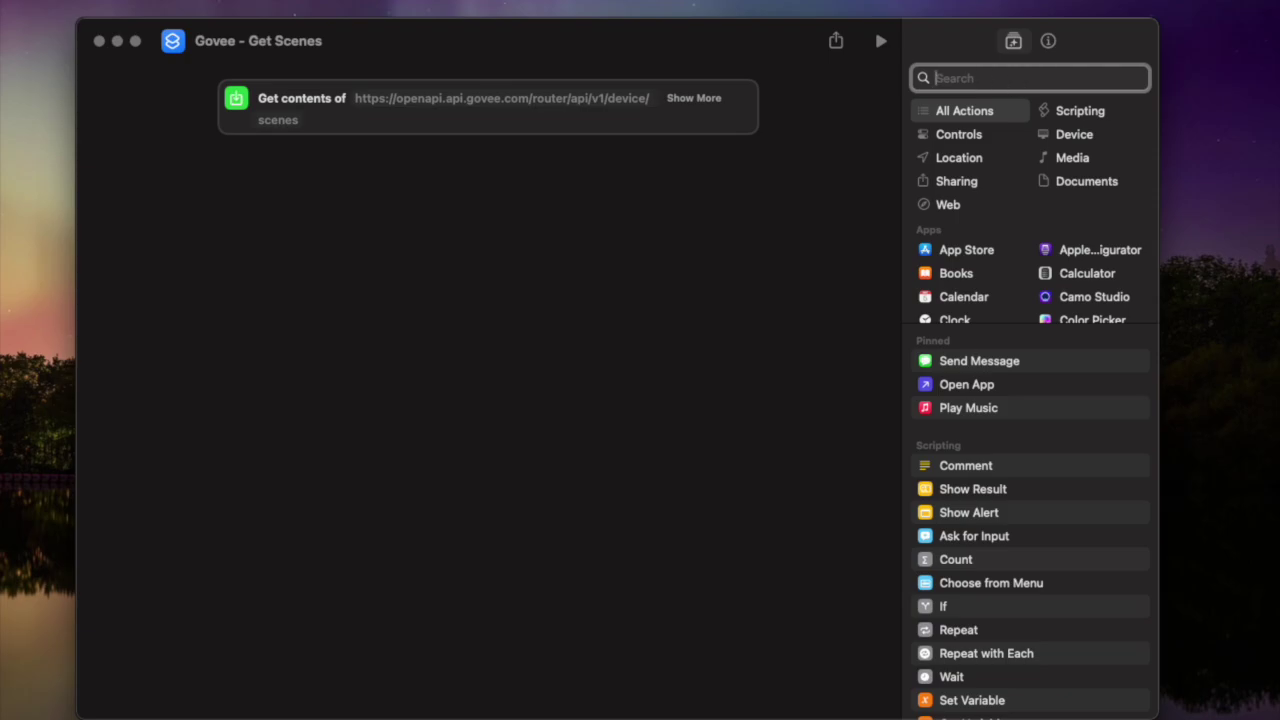
{"action": "type", "text": "get conte"}
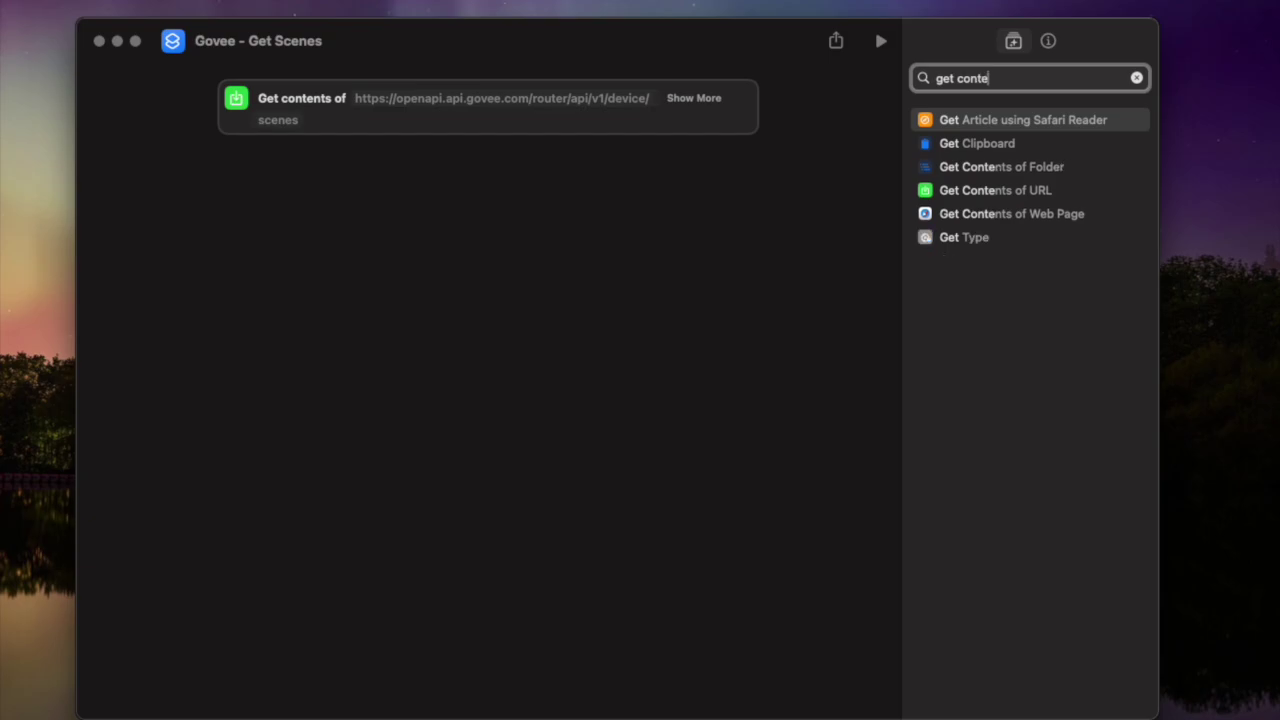
{"action": "left_click", "coordinate": [1023, 197]}
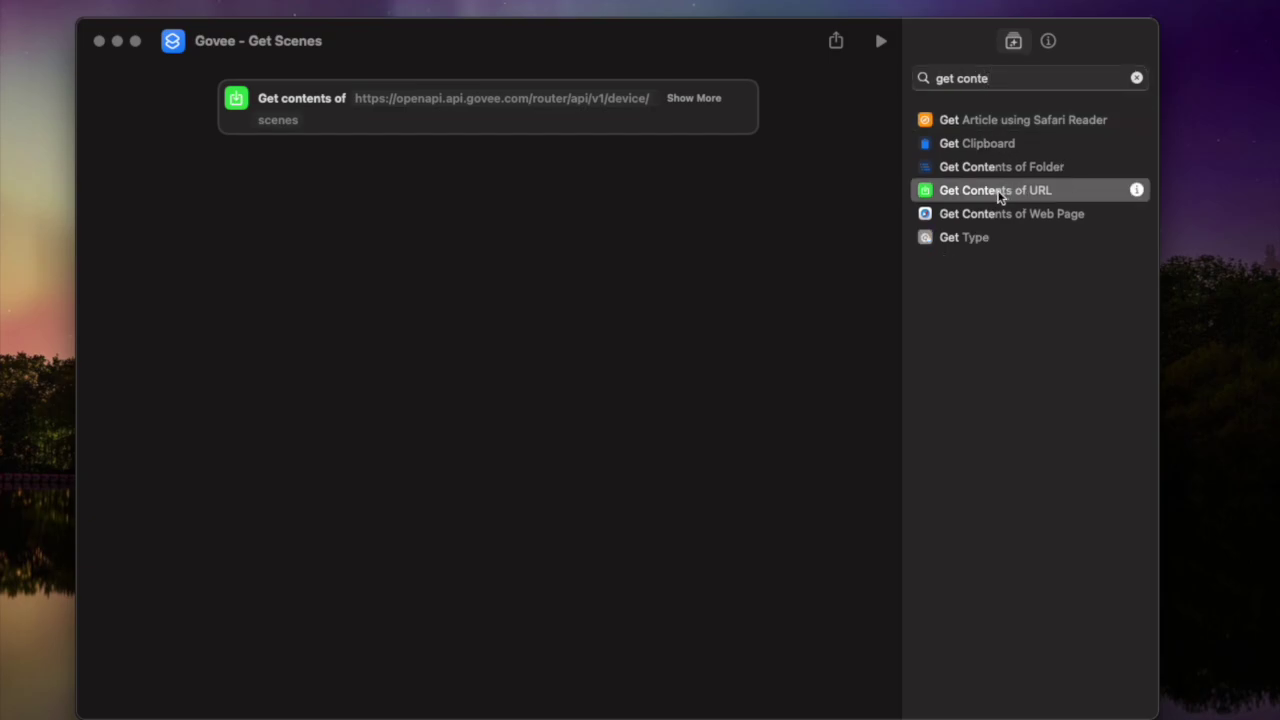
{"action": "left_click_drag", "start_coordinate": [969, 191], "coordinate": [424, 240]}
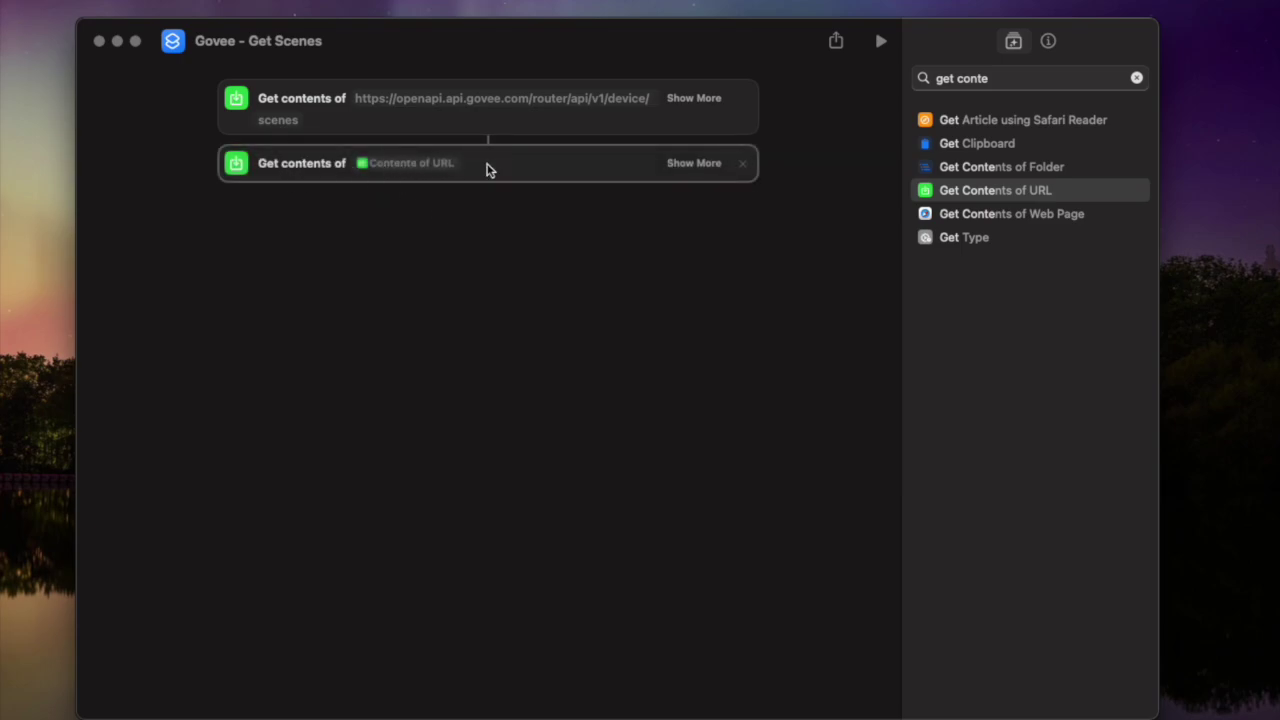
{"action": "left_click", "coordinate": [742, 168]}
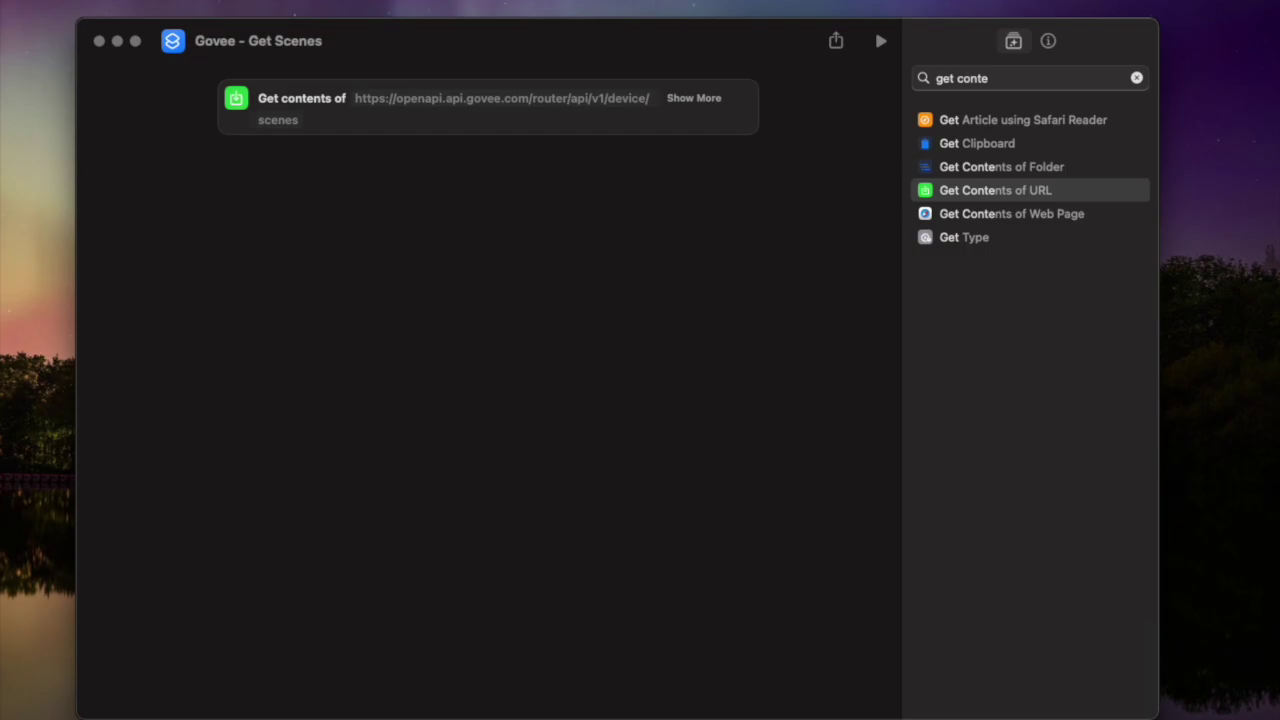
Switch to the Govee developer site in Chrome and open the Get Dynamic Scene page of the API reference
{"action": "key", "text": "super+Tab"}
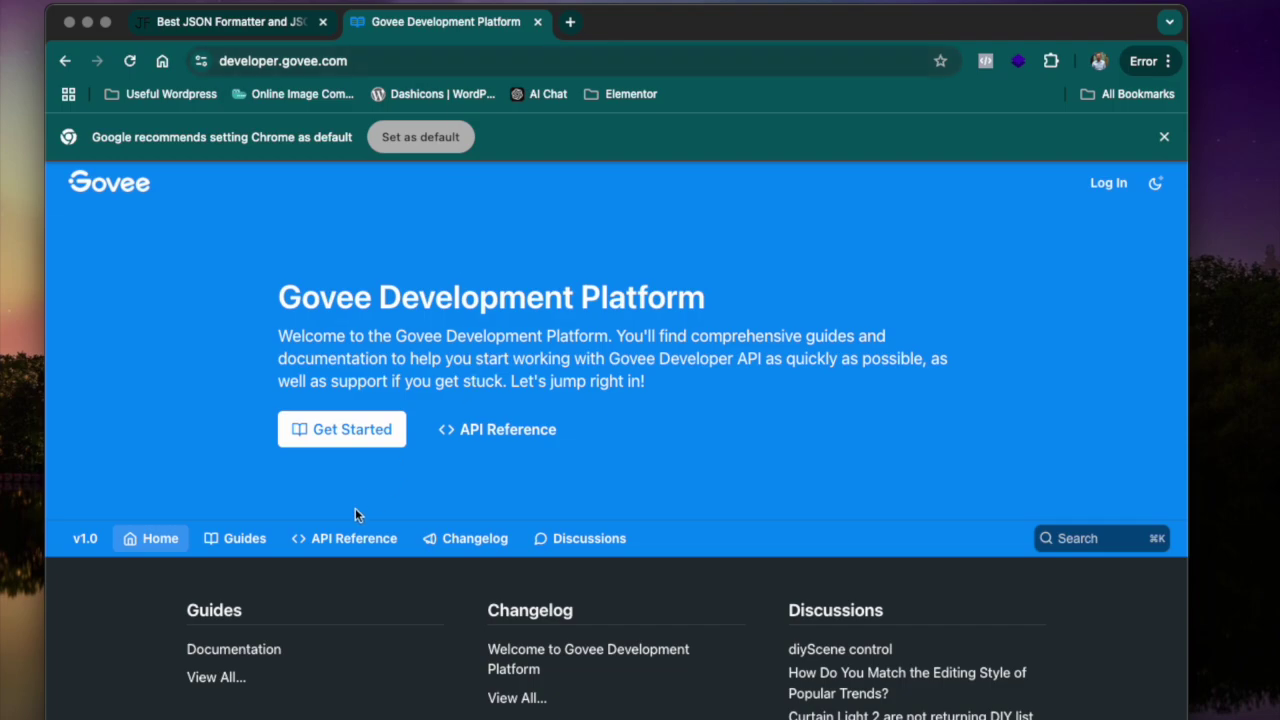
{"action": "left_click", "coordinate": [356, 537]}
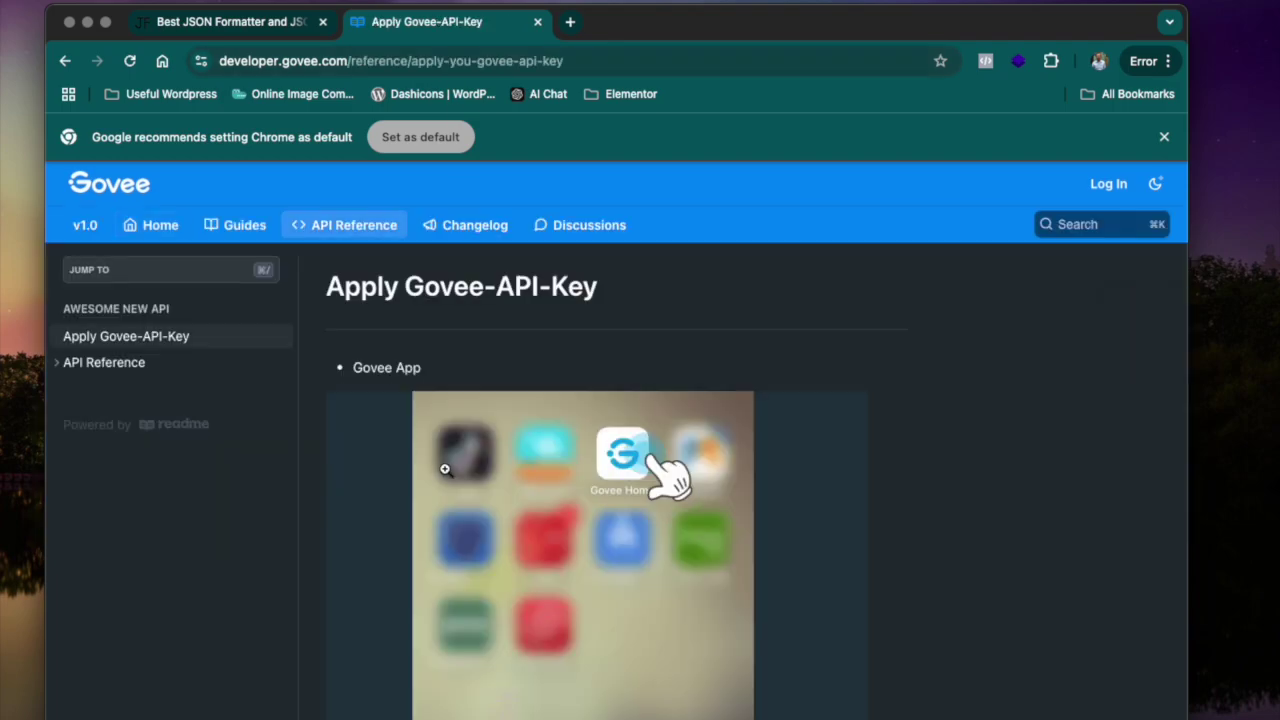
{"action": "left_click", "coordinate": [155, 363]}
{"action": "left_click", "coordinate": [157, 363]}
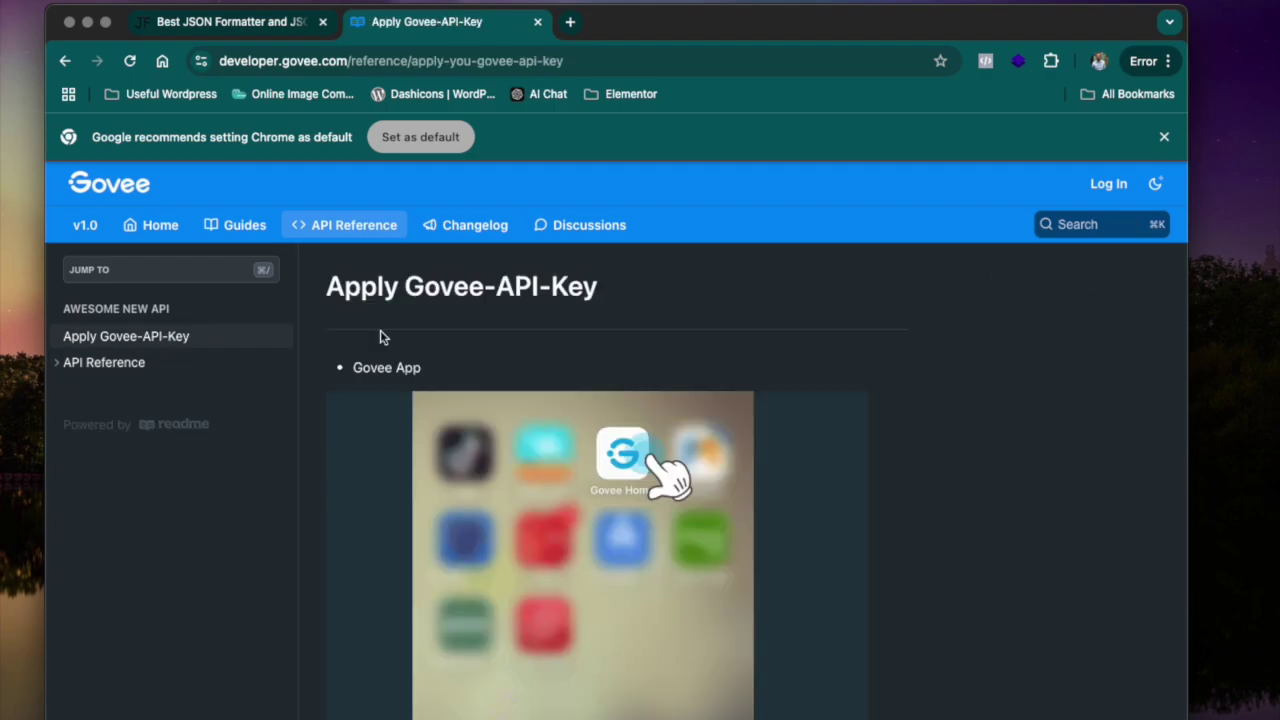
{"action": "left_click", "coordinate": [160, 364]}
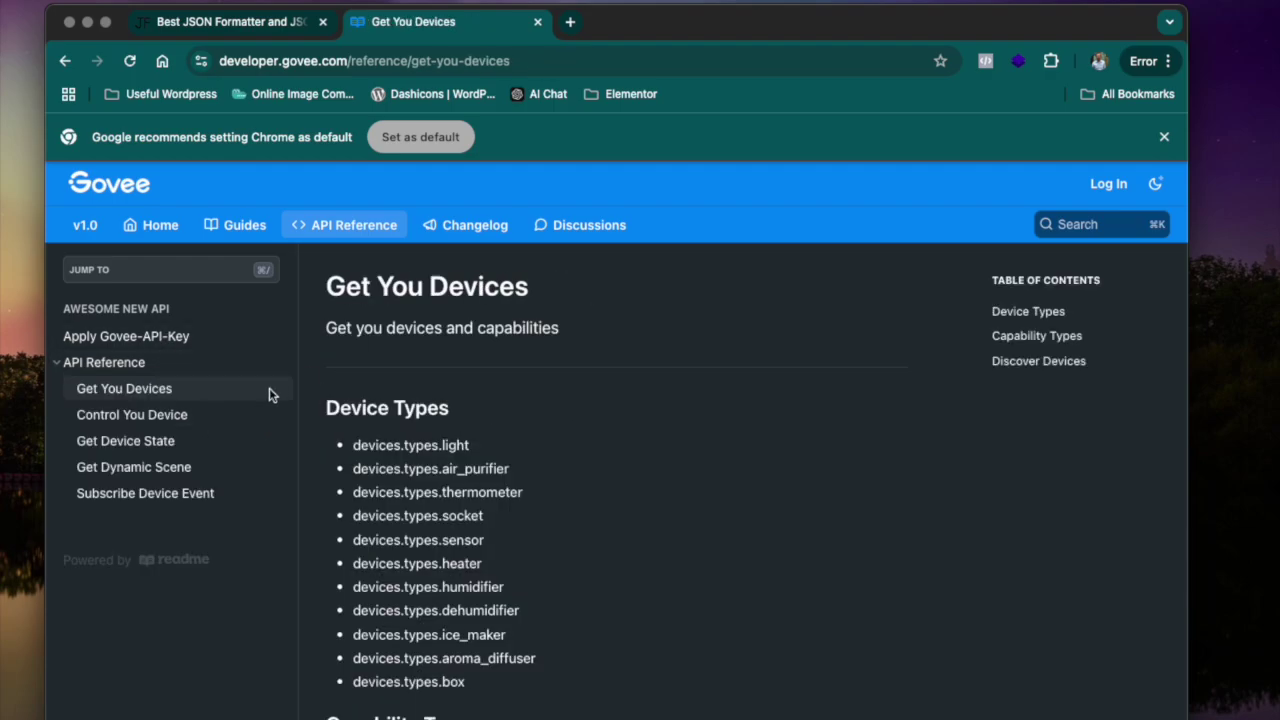
{"action": "left_click", "coordinate": [218, 467]}
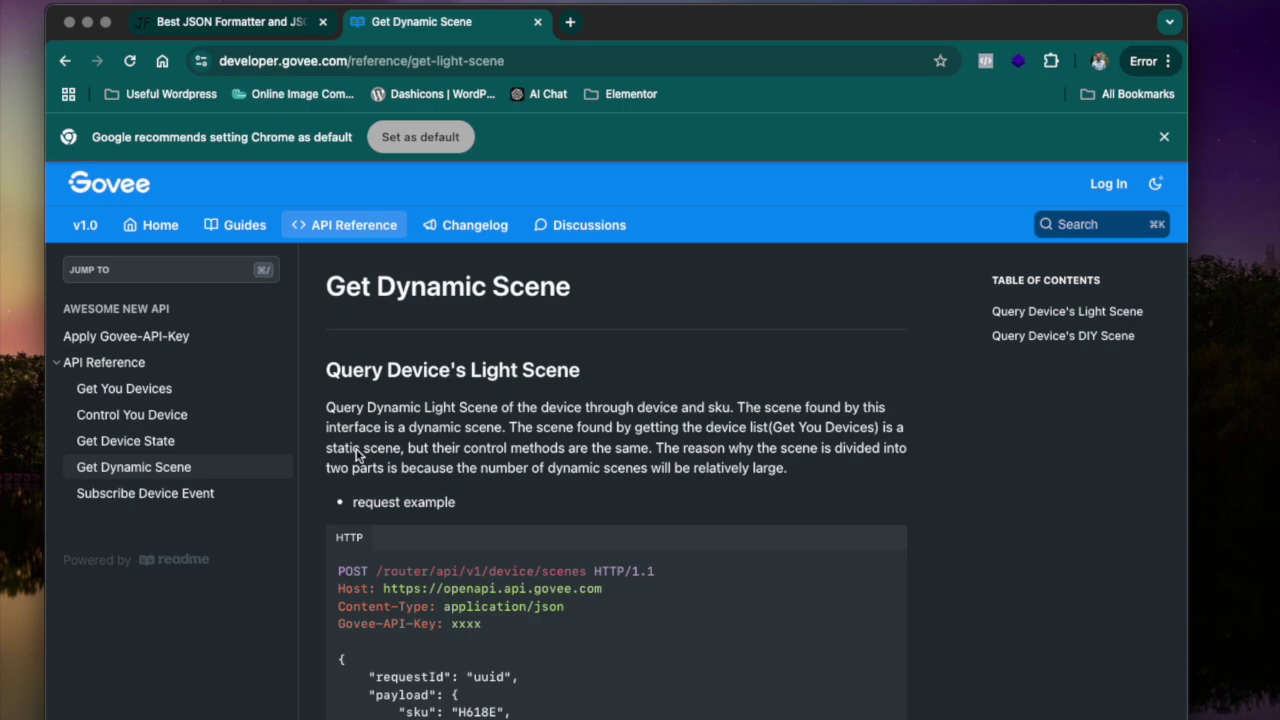
Examine the request and response examples for querying a device's light scene, including the endpoint path and host
{"action": "scroll", "coordinate": [455, 462], "scroll_direction": "down", "scroll_amount": 2}
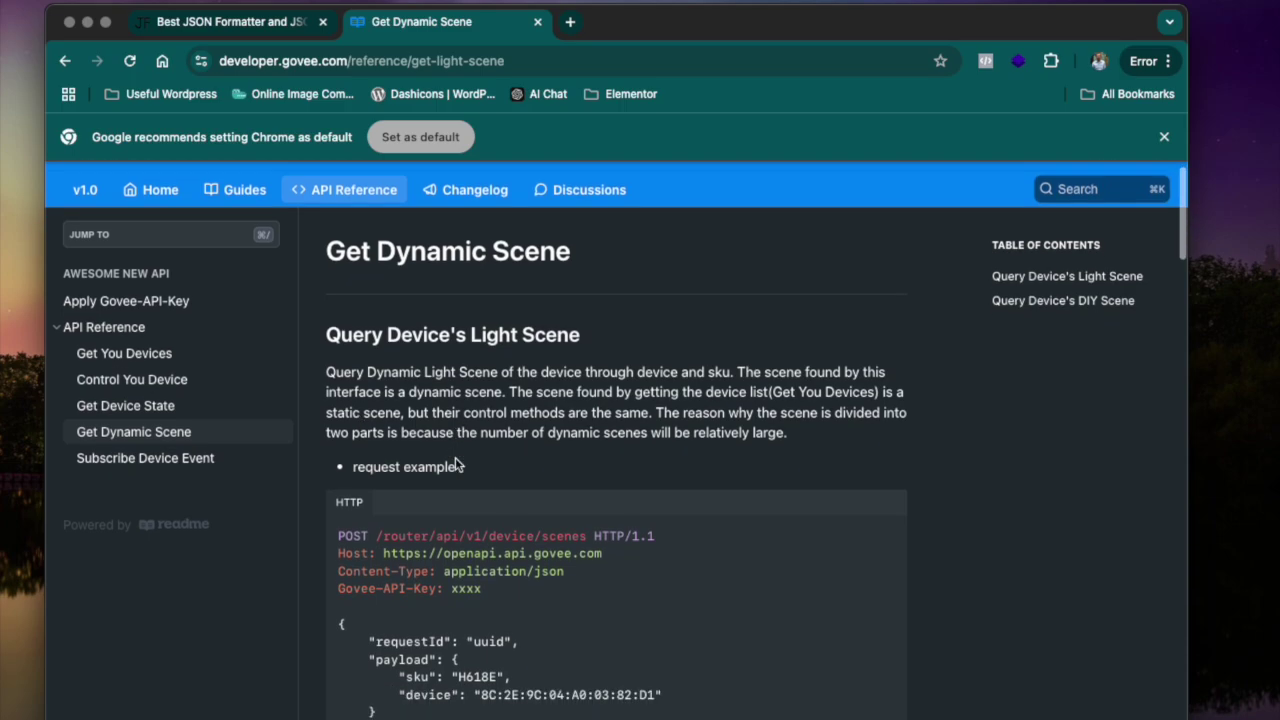
{"action": "scroll", "coordinate": [477, 522], "scroll_direction": "down", "scroll_amount": 5}
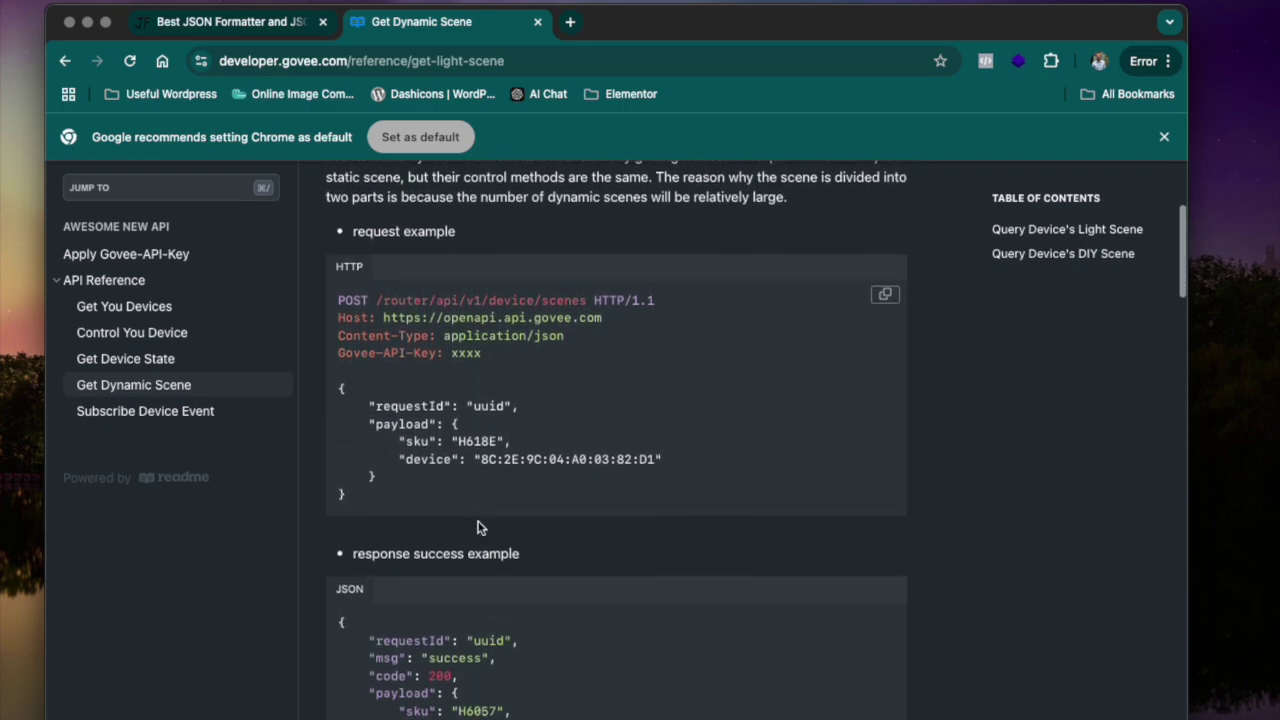
{"action": "scroll", "coordinate": [477, 522], "scroll_direction": "down", "scroll_amount": 1}
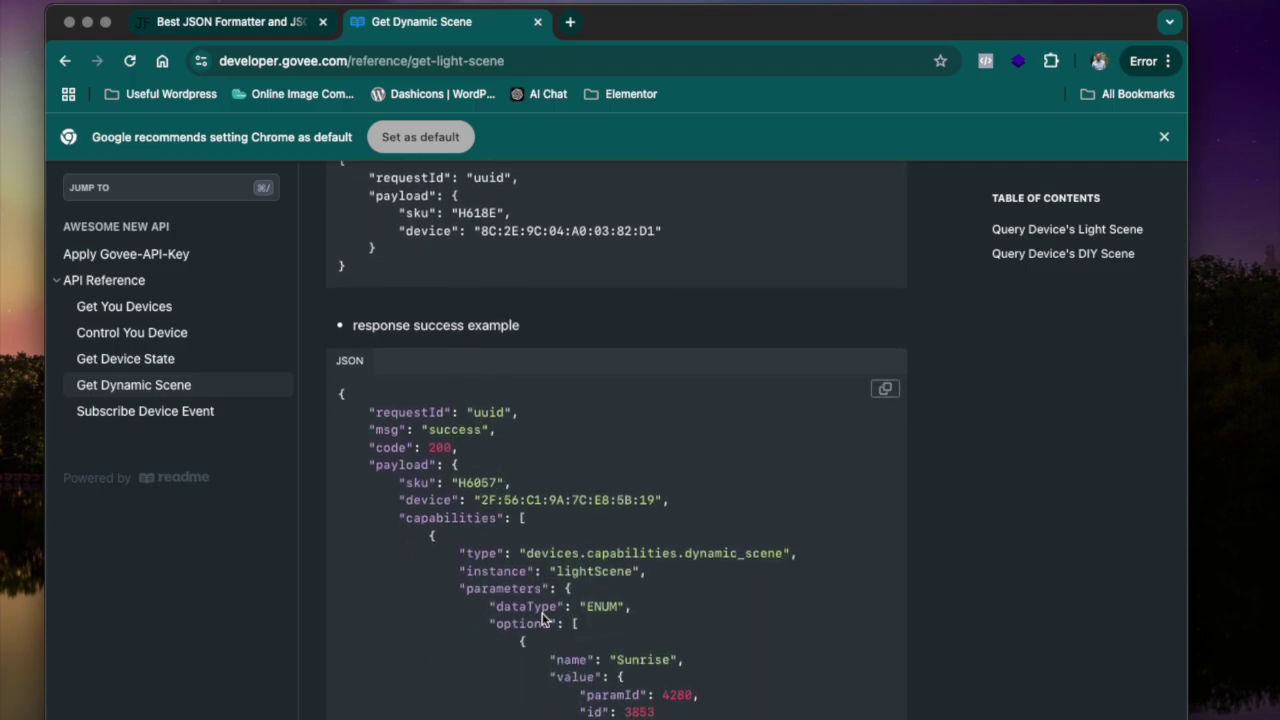
{"action": "scroll", "coordinate": [541, 372], "scroll_direction": "up", "scroll_amount": 2}
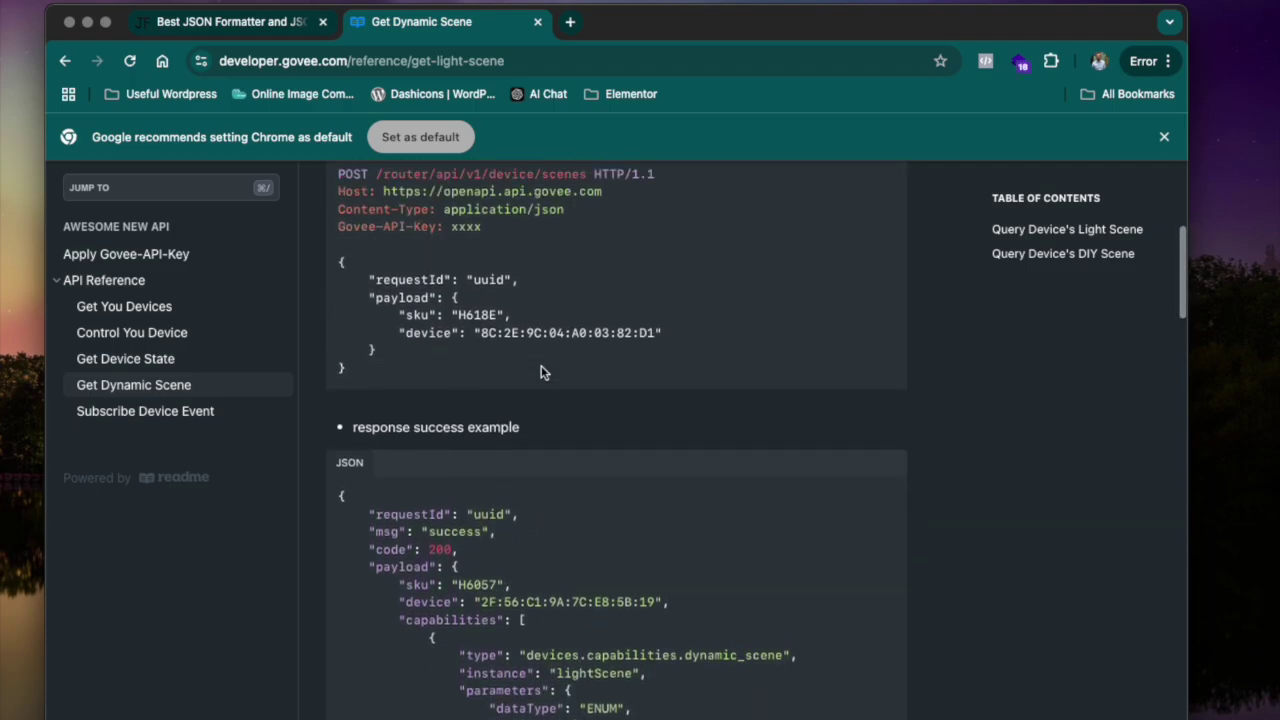
{"action": "scroll", "coordinate": [541, 372], "scroll_direction": "up", "scroll_amount": 4}
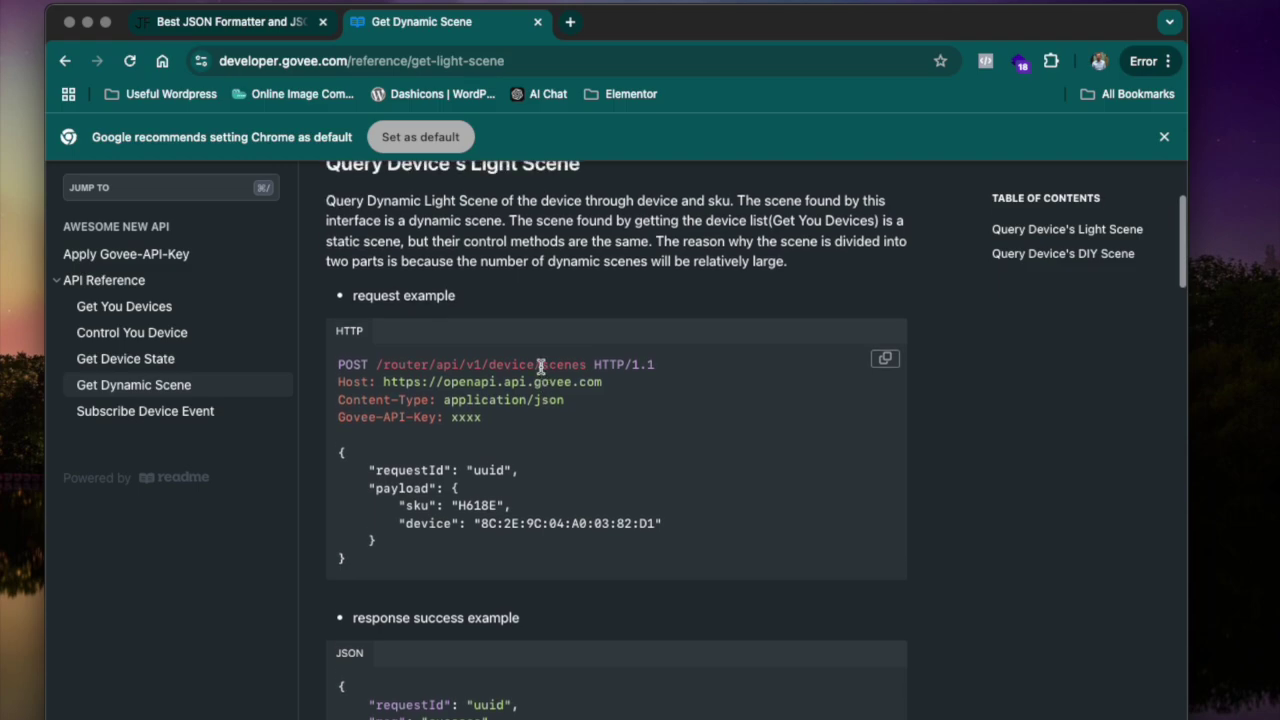
{"action": "mouse_move", "coordinate": [377, 369]}
{"action": "left_mouse_down"}
{"action": "mouse_move", "coordinate": [578, 364]}
{"action": "mouse_move", "coordinate": [345, 400]}
{"action": "mouse_move", "coordinate": [398, 382]}
{"action": "left_mouse_up"}
{"action": "left_click", "coordinate": [660, 402]}
Switch back to Shortcuts and review the method and headers of the device scenes request
{"action": "left_click", "coordinate": [87, 22]}
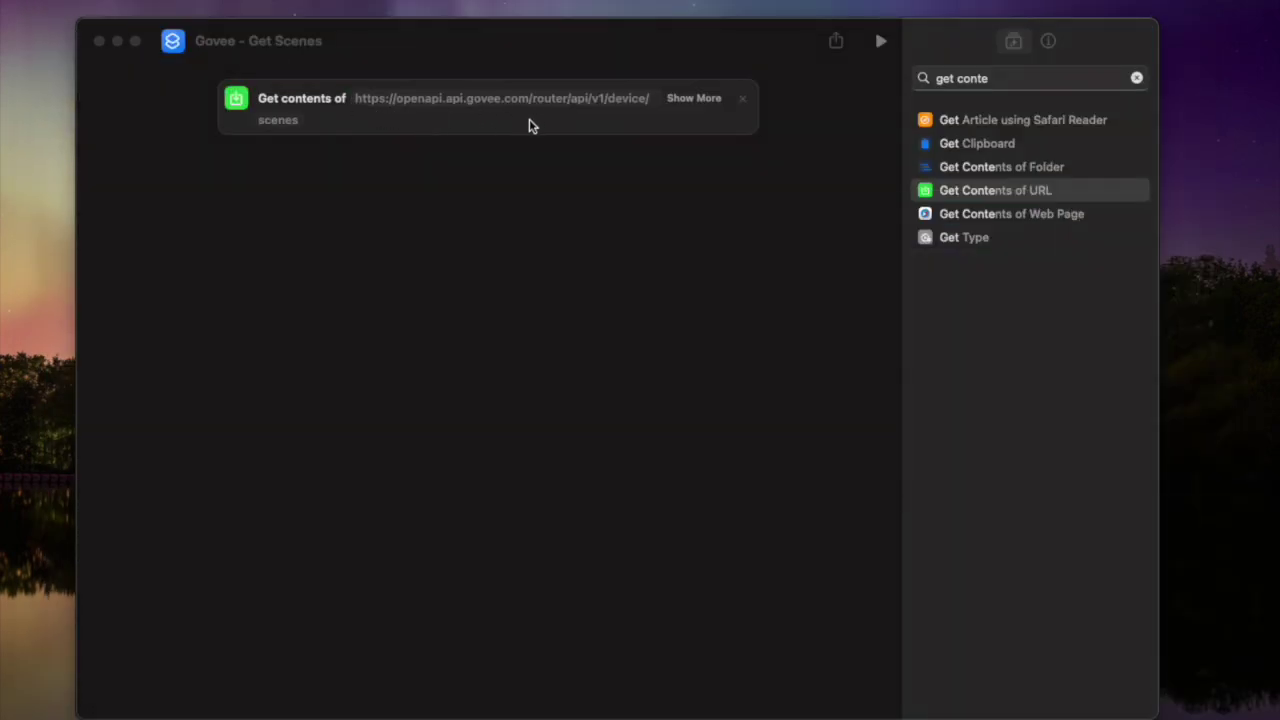
{"action": "left_click", "coordinate": [687, 98]}
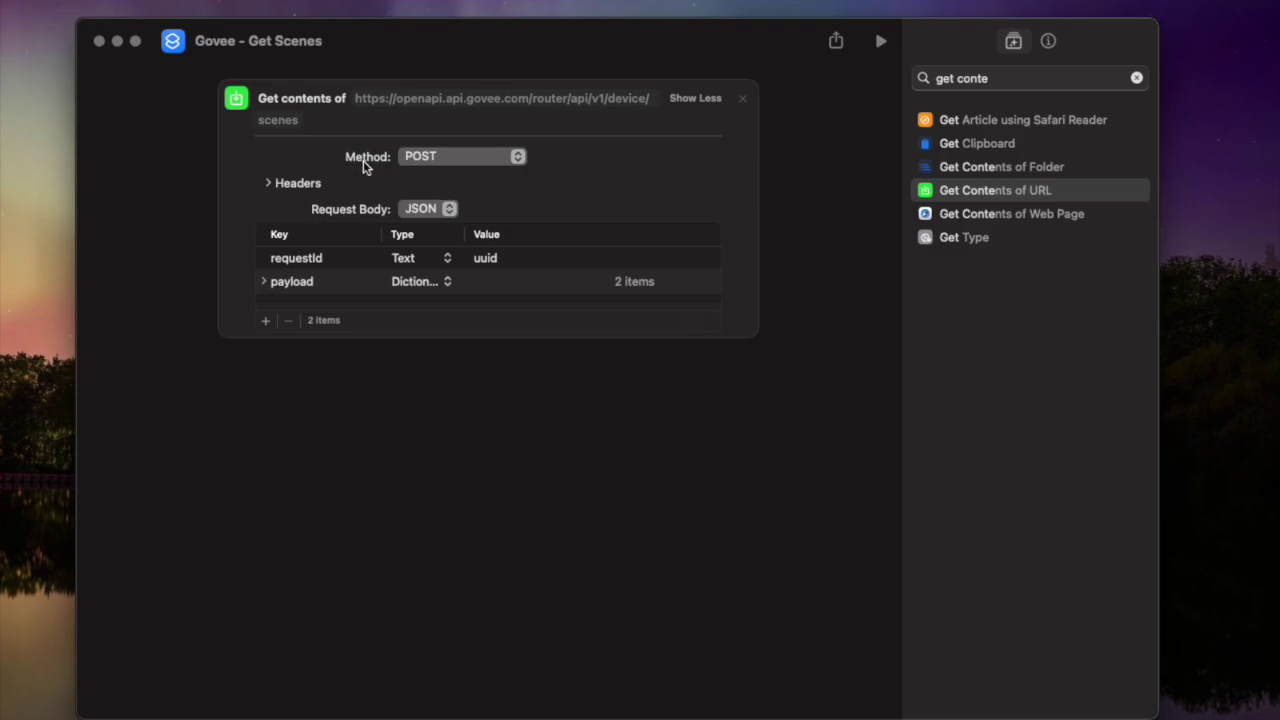
{"action": "left_click", "coordinate": [501, 162]}
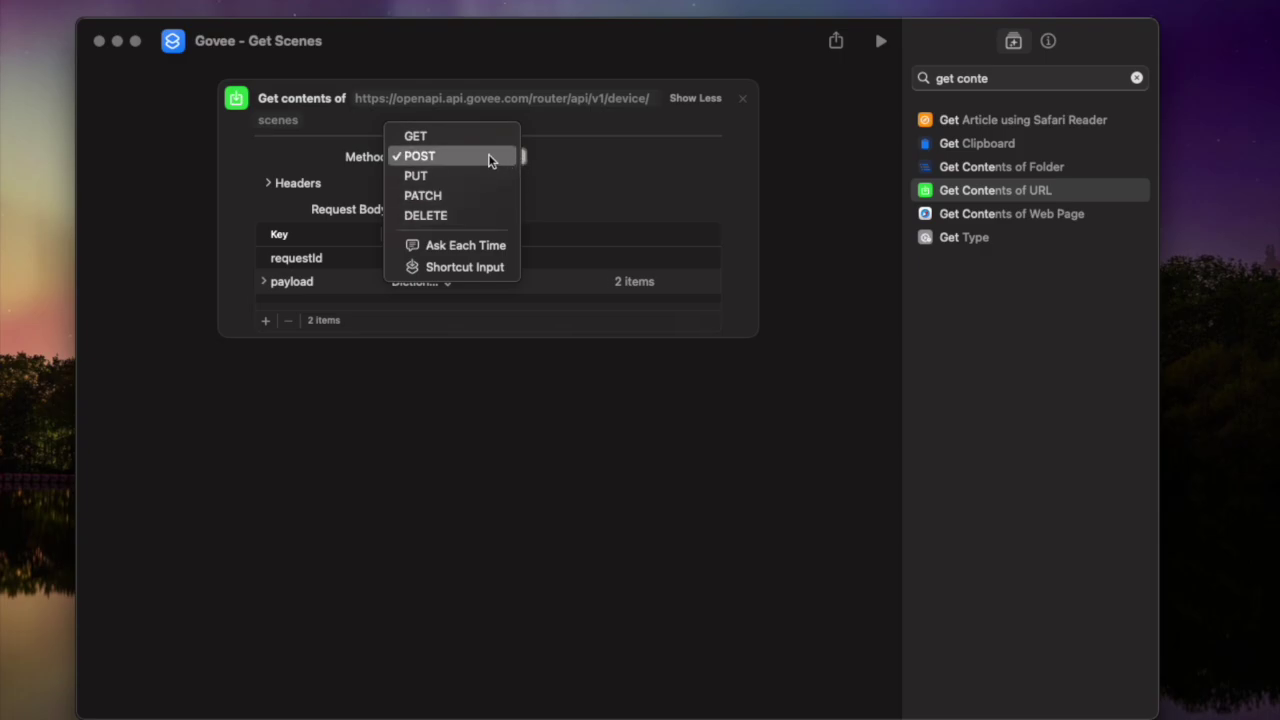
{"action": "left_click", "coordinate": [576, 162]}
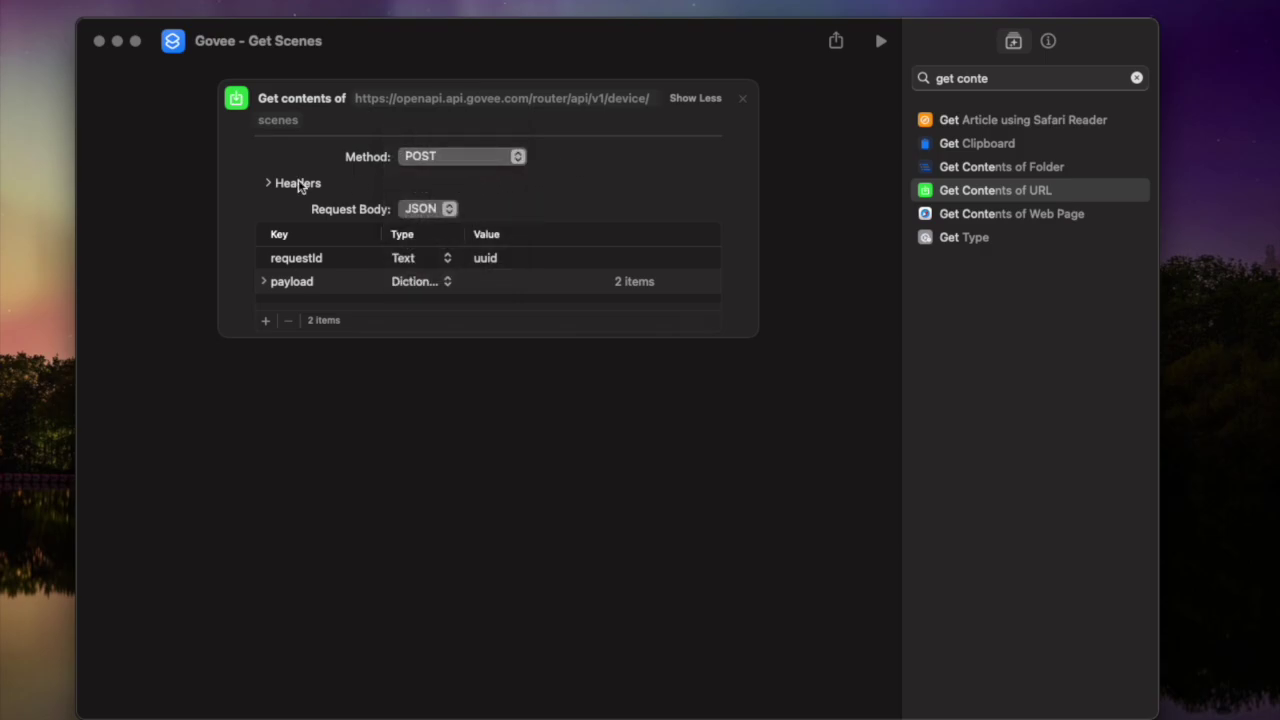
{"action": "left_click", "coordinate": [269, 183]}
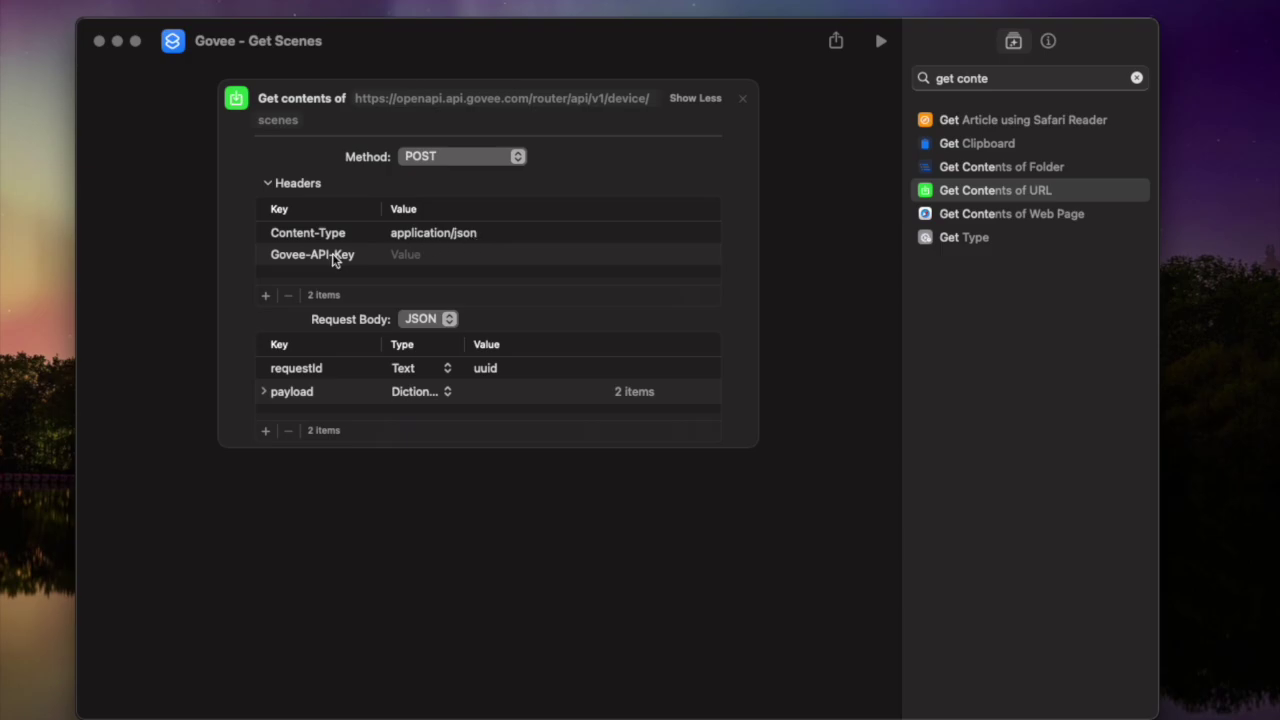
{"action": "left_click", "coordinate": [417, 256]}
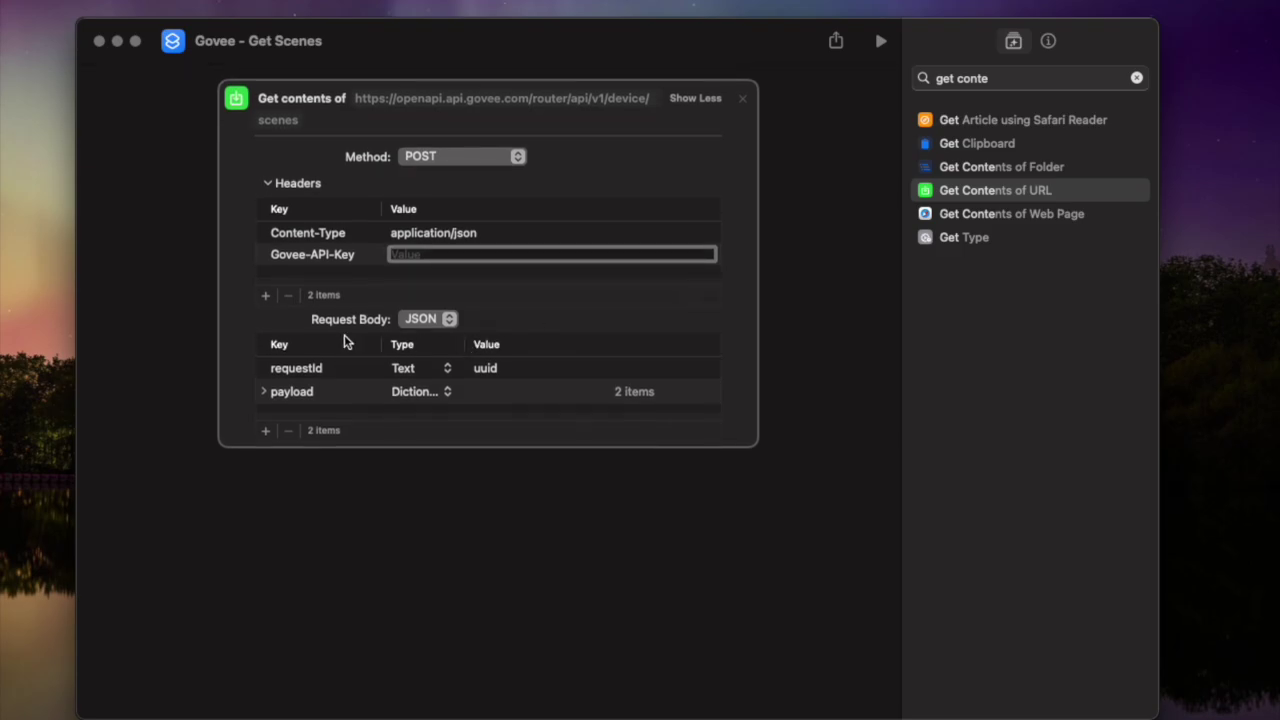
{"action": "left_click", "coordinate": [500, 323]}
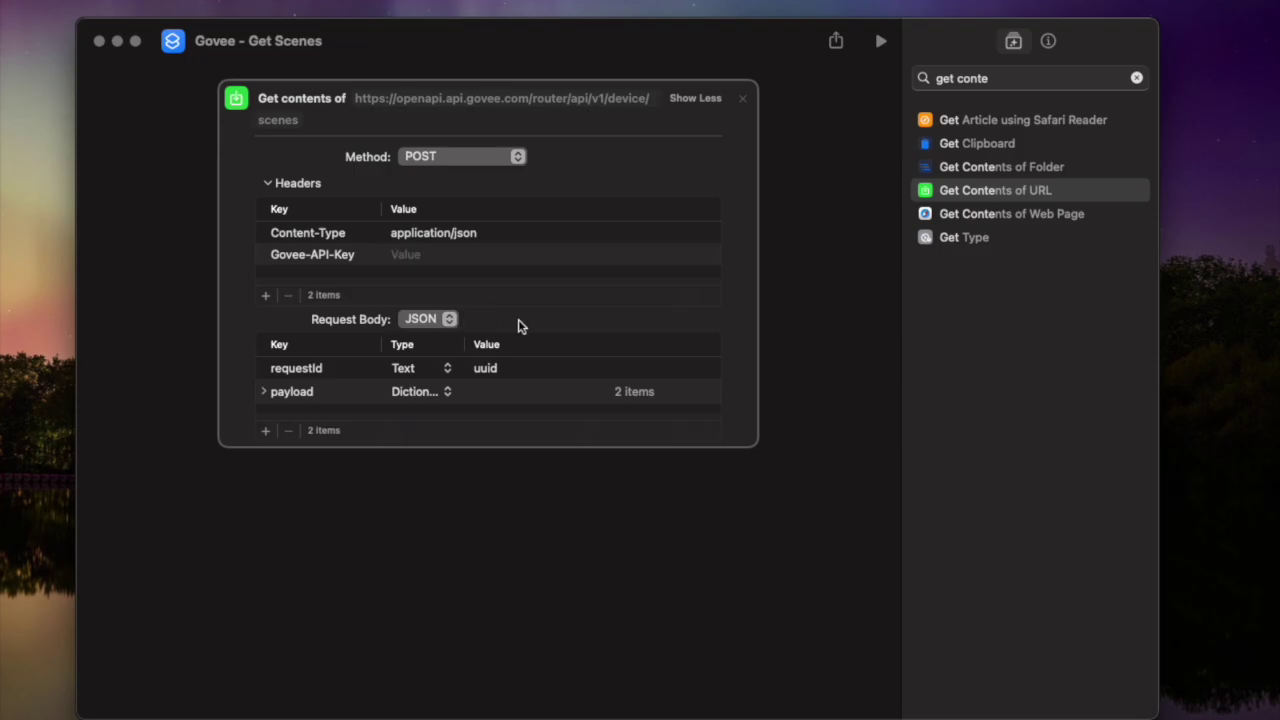
Inspect the JSON request body, expanding the payload dictionary to check its sku and device entries
{"action": "left_click", "coordinate": [325, 370]}
{"action": "left_click", "coordinate": [527, 356]}
{"action": "left_click", "coordinate": [265, 394]}
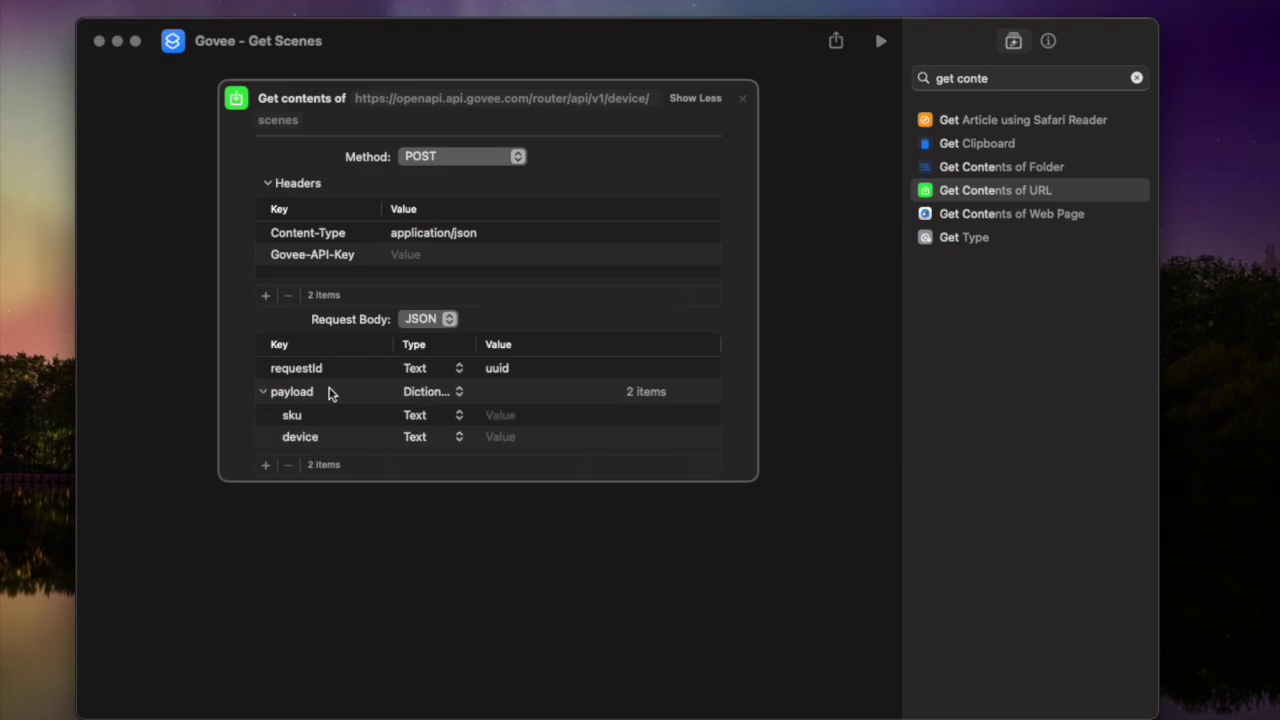
{"action": "scroll", "coordinate": [330, 395], "scroll_direction": "down", "scroll_amount": 2}
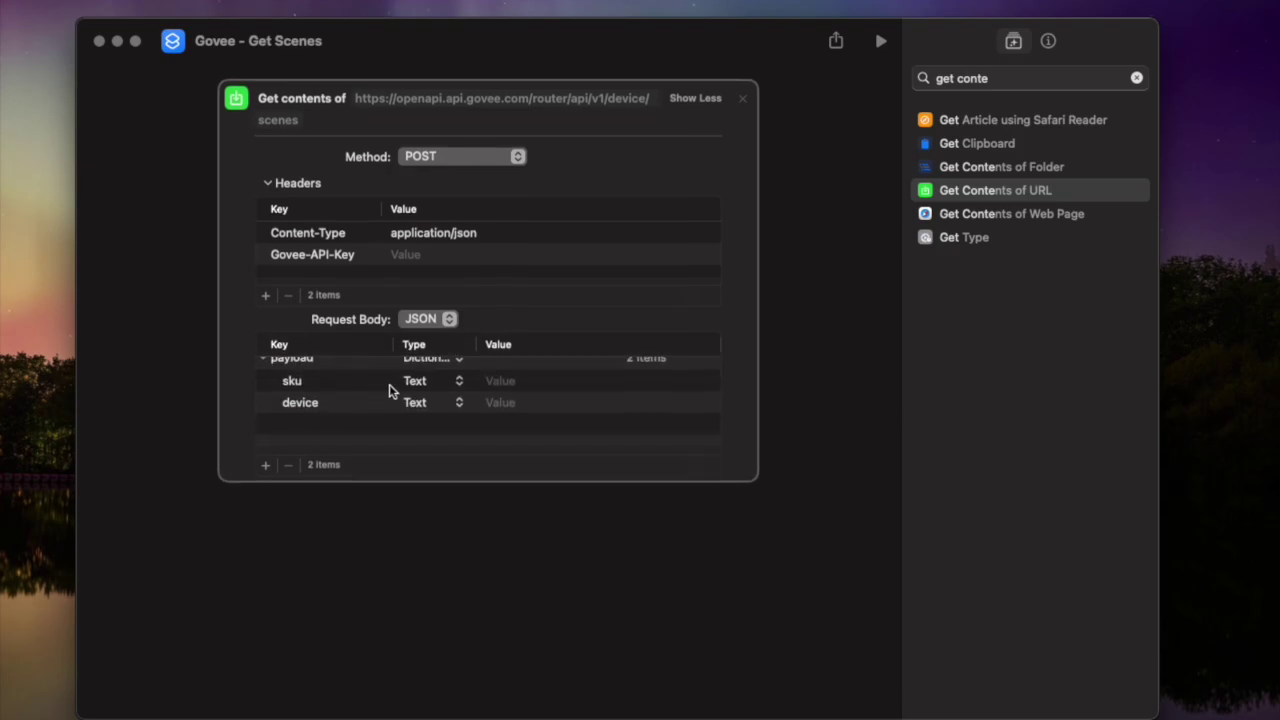
{"action": "scroll", "coordinate": [389, 391], "scroll_direction": "up", "scroll_amount": 2}
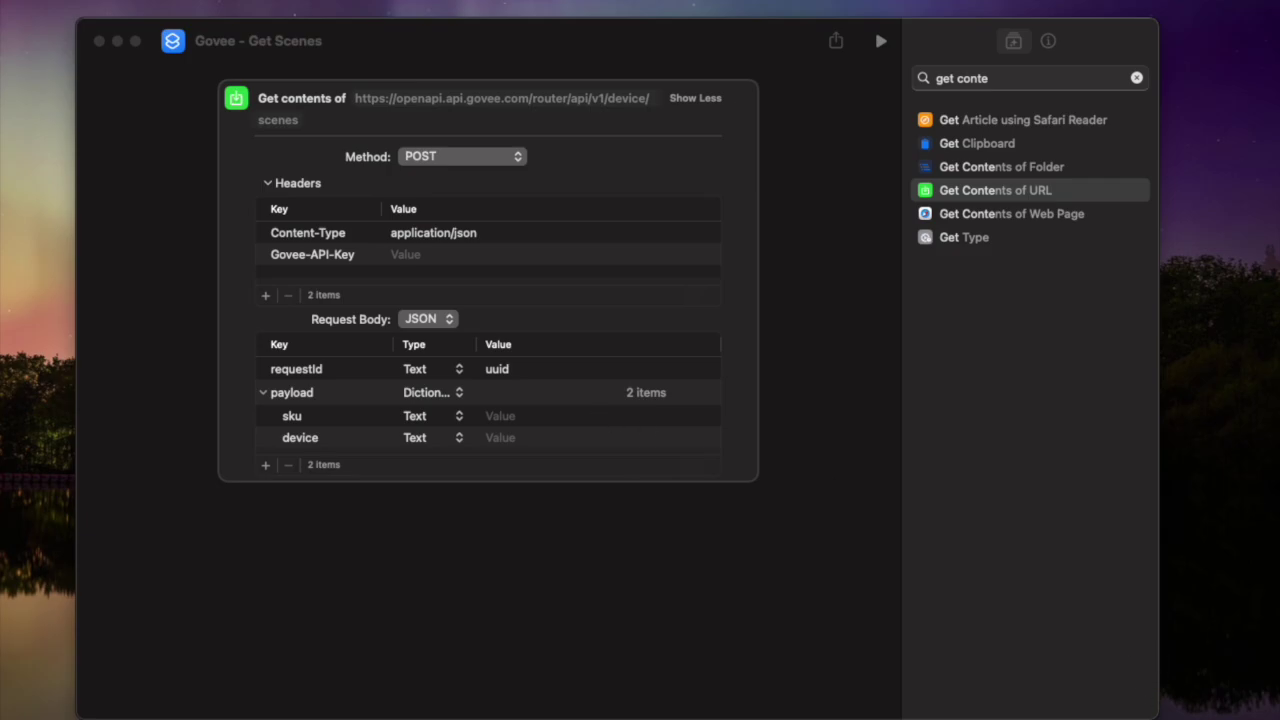
Collapse the request details and run the Govee - Get Scenes shortcut
{"action": "left_click", "coordinate": [694, 98]}
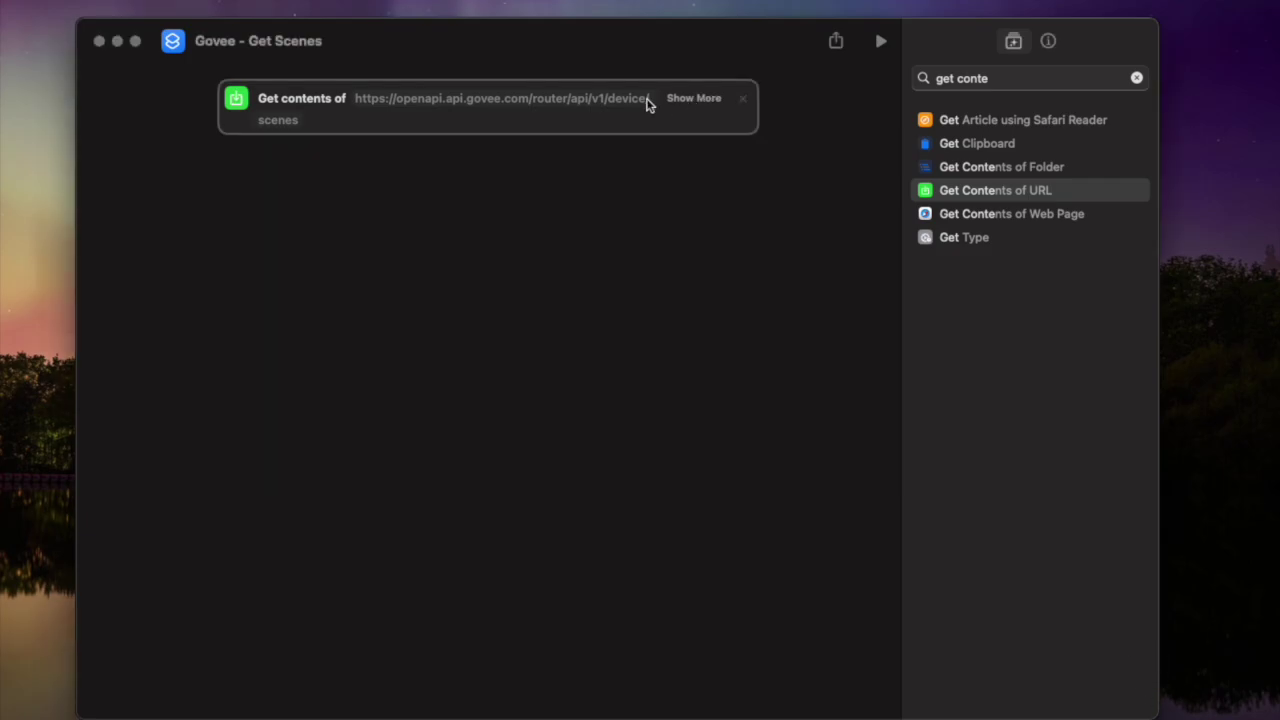
{"action": "left_click", "coordinate": [880, 43]}
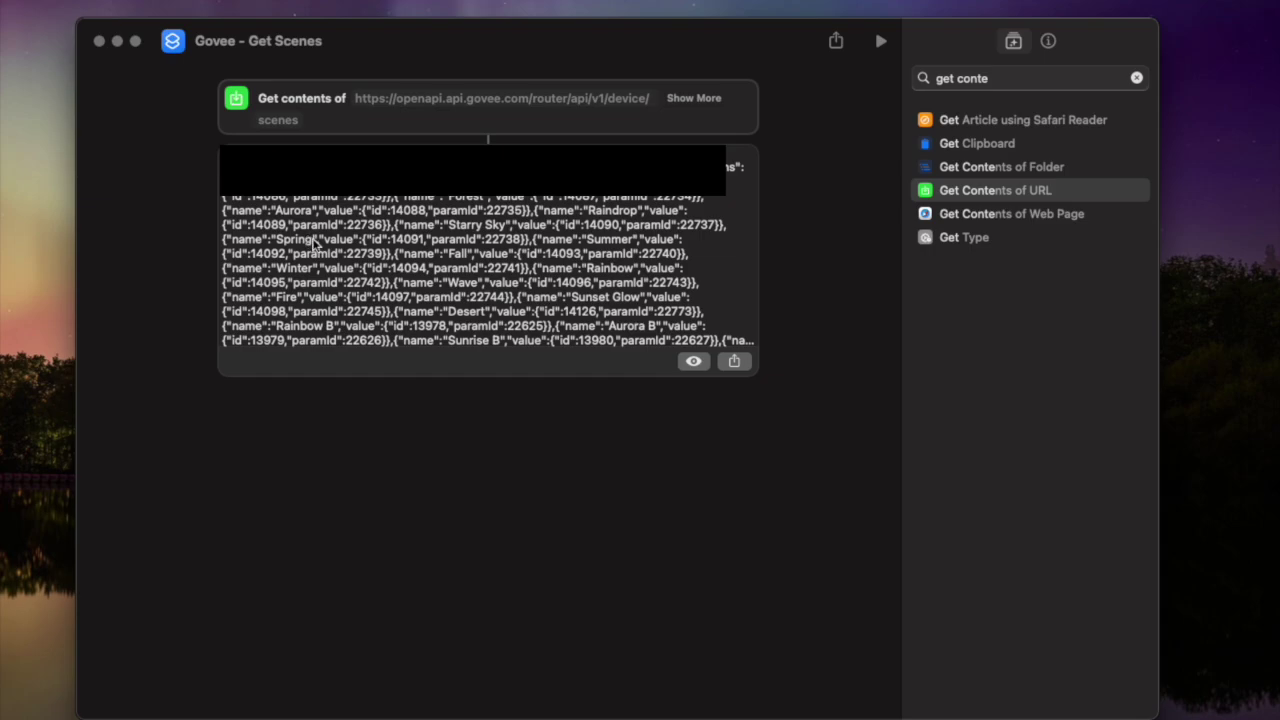
Copy the complete scenes.json response into jsonformatter.org in the browser and format it
{"action": "left_click", "coordinate": [694, 362]}
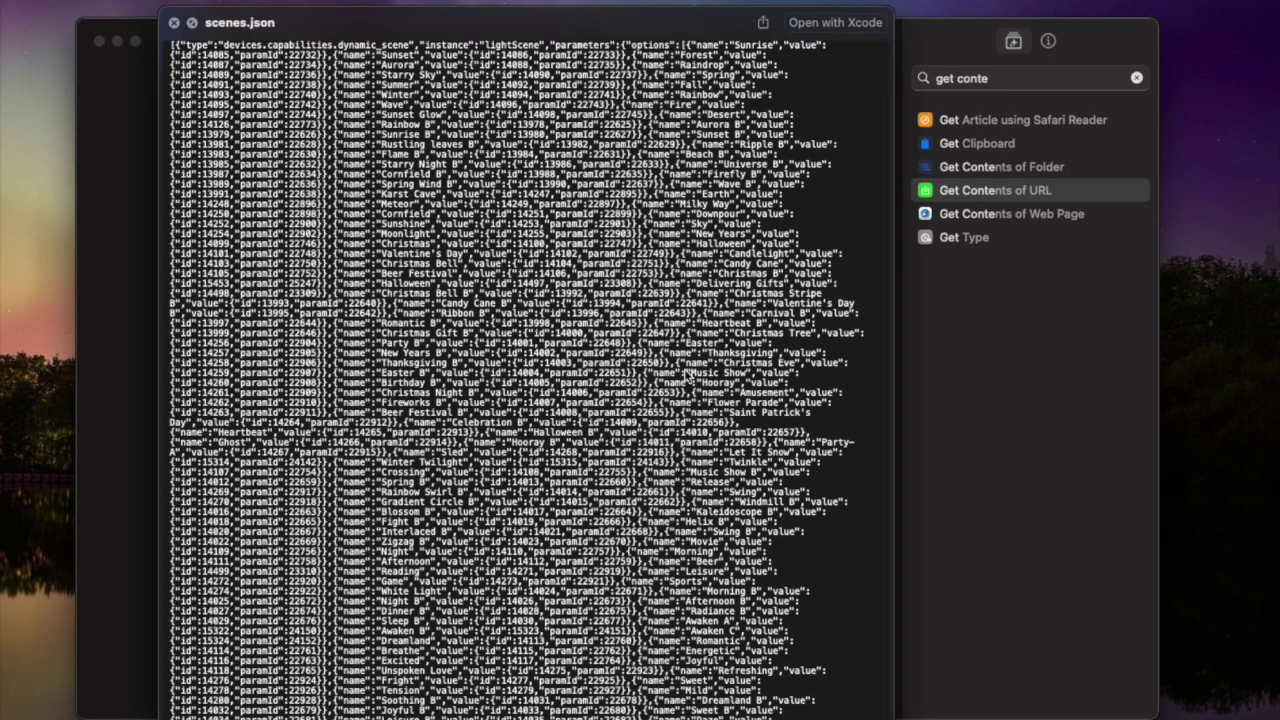
{"action": "triple_click", "coordinate": [669, 462]}
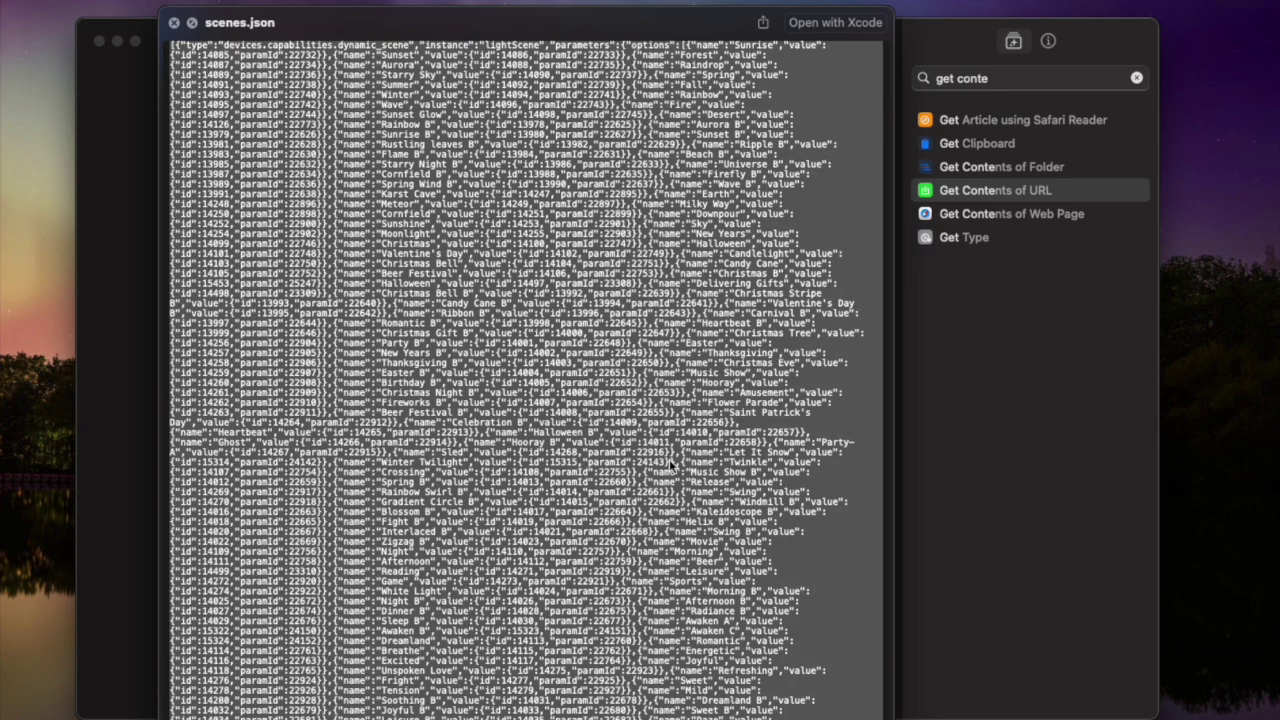
{"action": "left_click", "coordinate": [252, 149]}
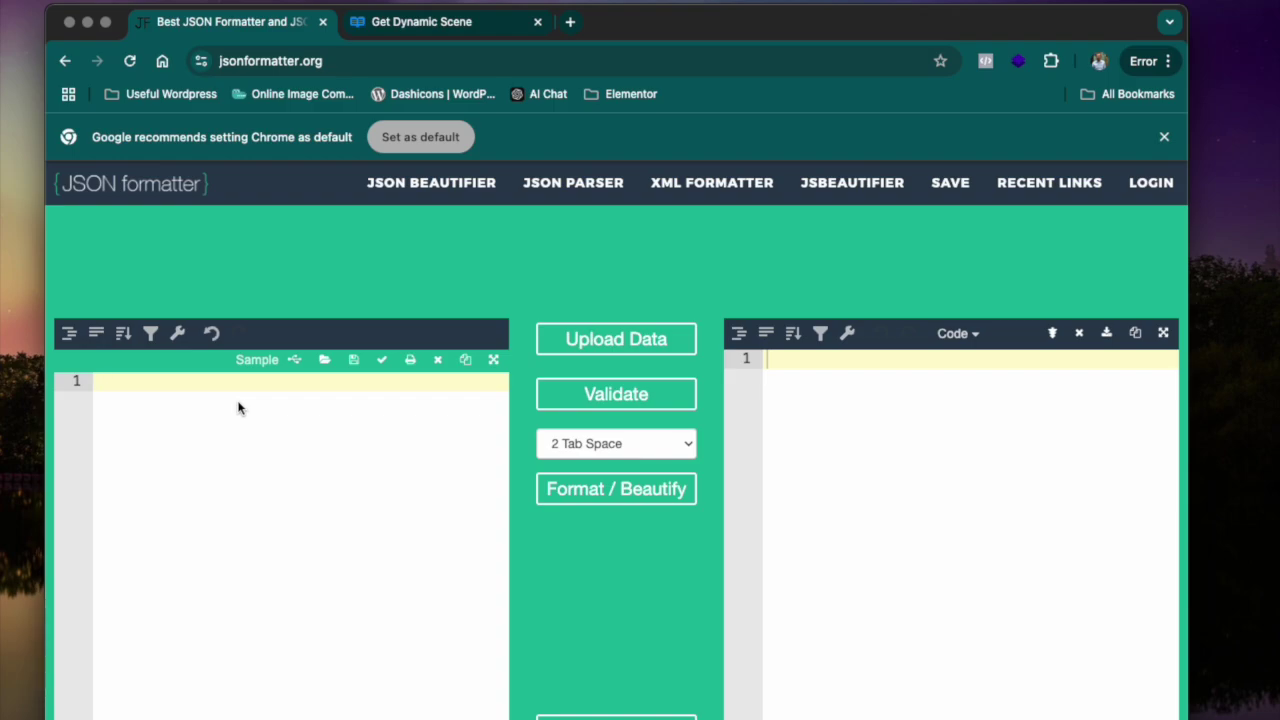
{"action": "key", "text": "super+v"}
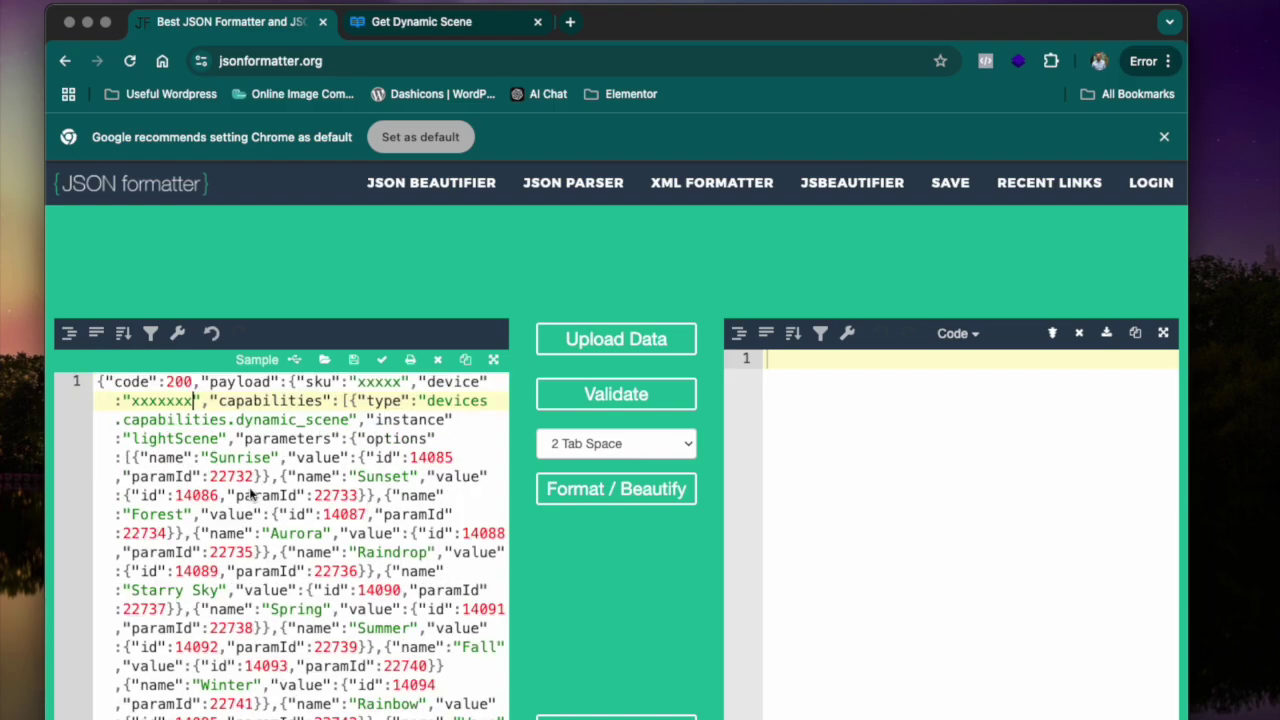
{"action": "left_click", "coordinate": [584, 490]}
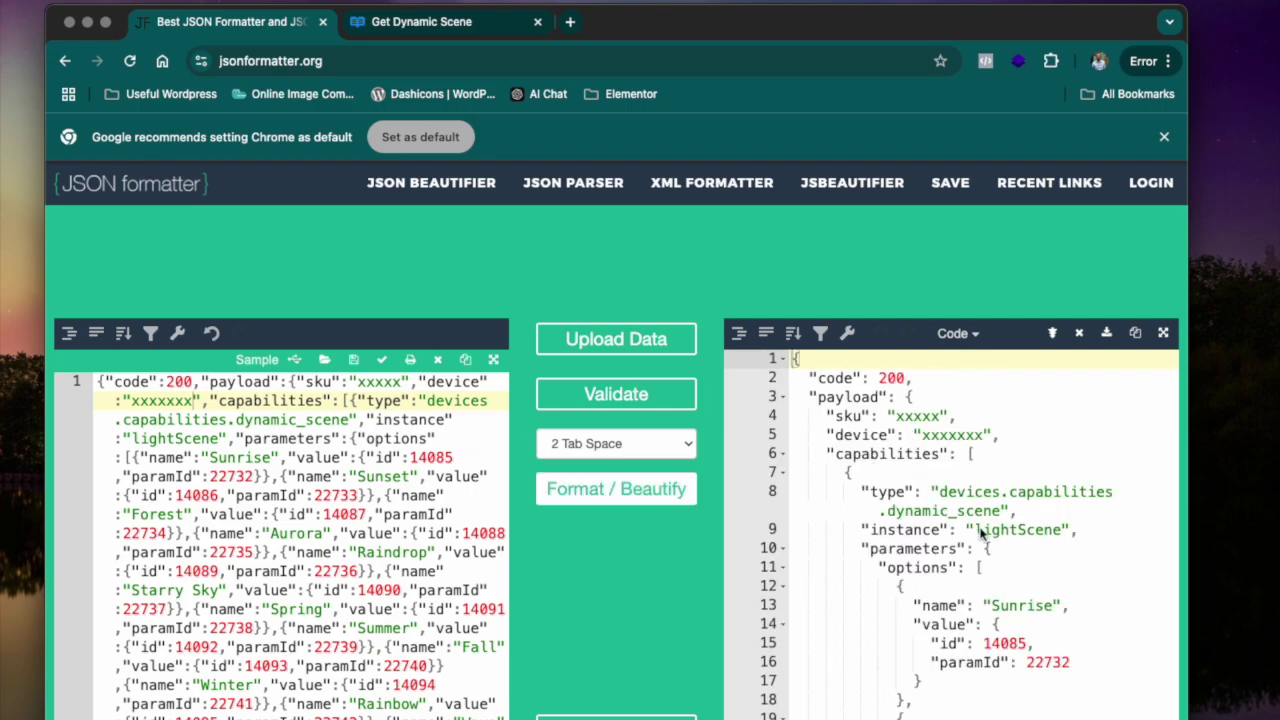
Look through the formatted scene options for the Christmas Tree entry and select its id
{"action": "scroll", "coordinate": [977, 532], "scroll_direction": "down", "scroll_amount": 1}
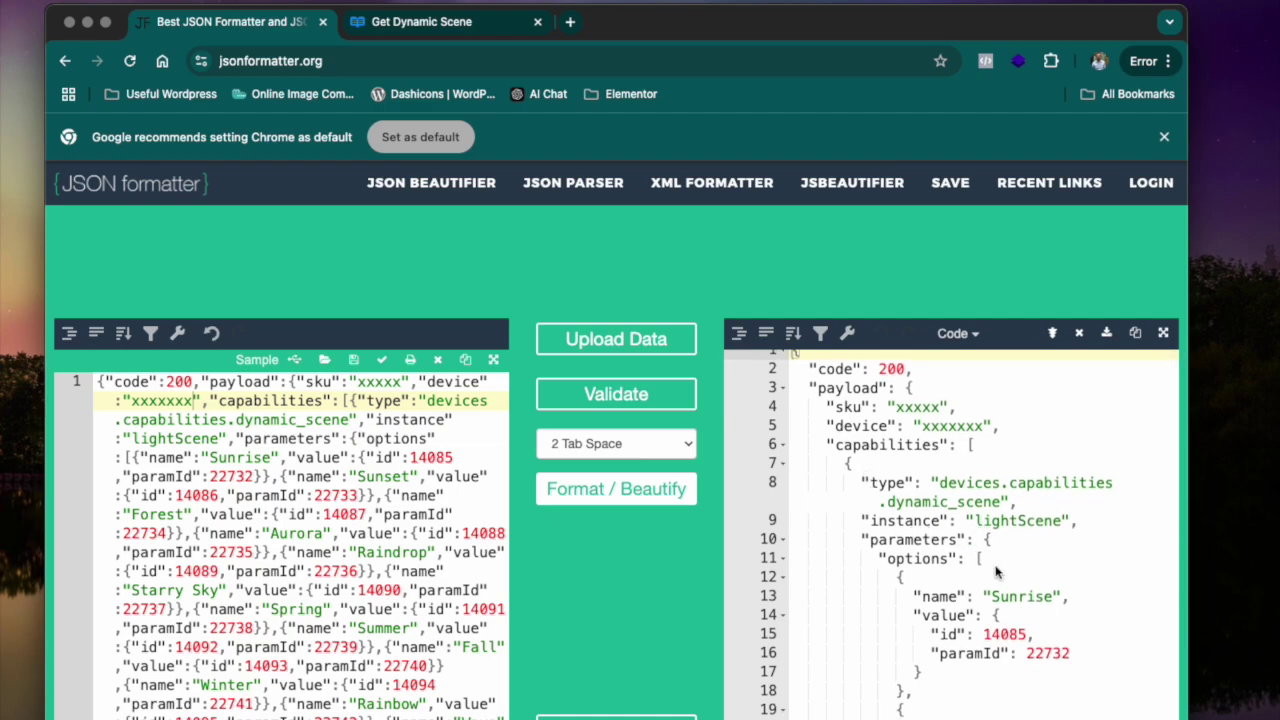
{"action": "scroll", "coordinate": [1010, 520], "scroll_direction": "down", "scroll_amount": 2}
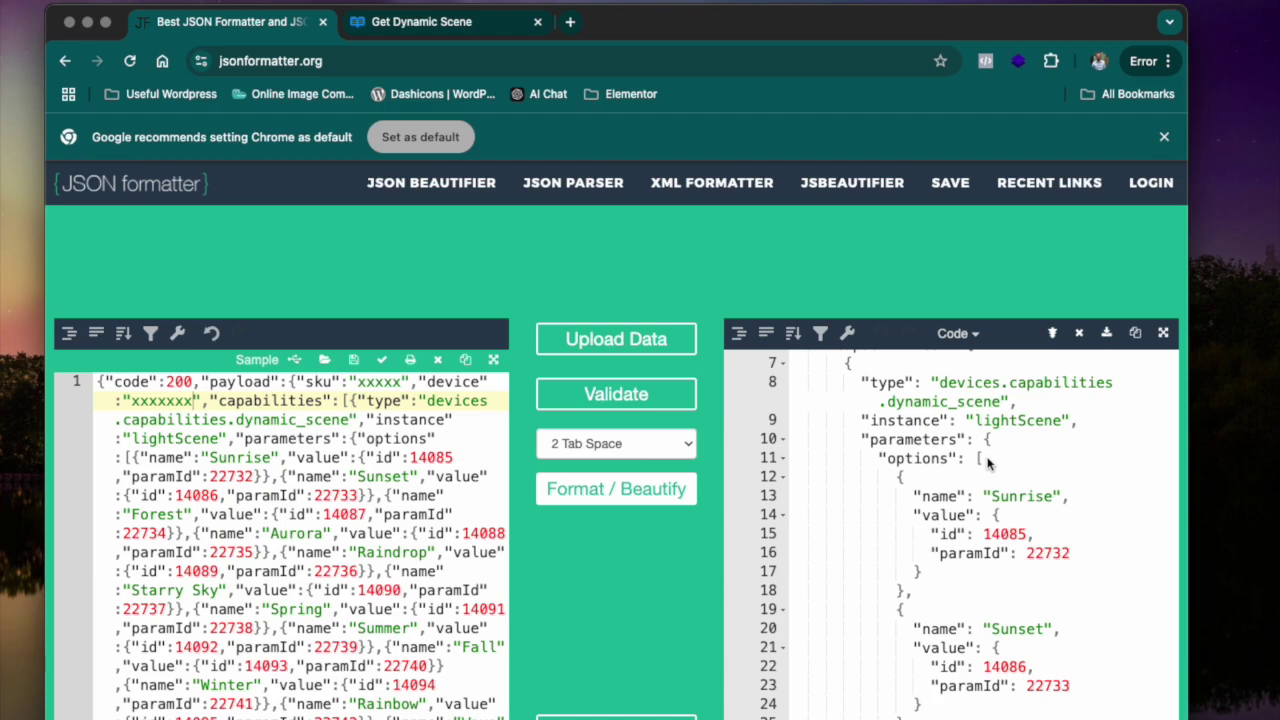
{"action": "scroll", "coordinate": [945, 497], "scroll_direction": "down", "scroll_amount": 1}
{"action": "scroll", "coordinate": [945, 497], "scroll_direction": "down", "scroll_amount": 2}
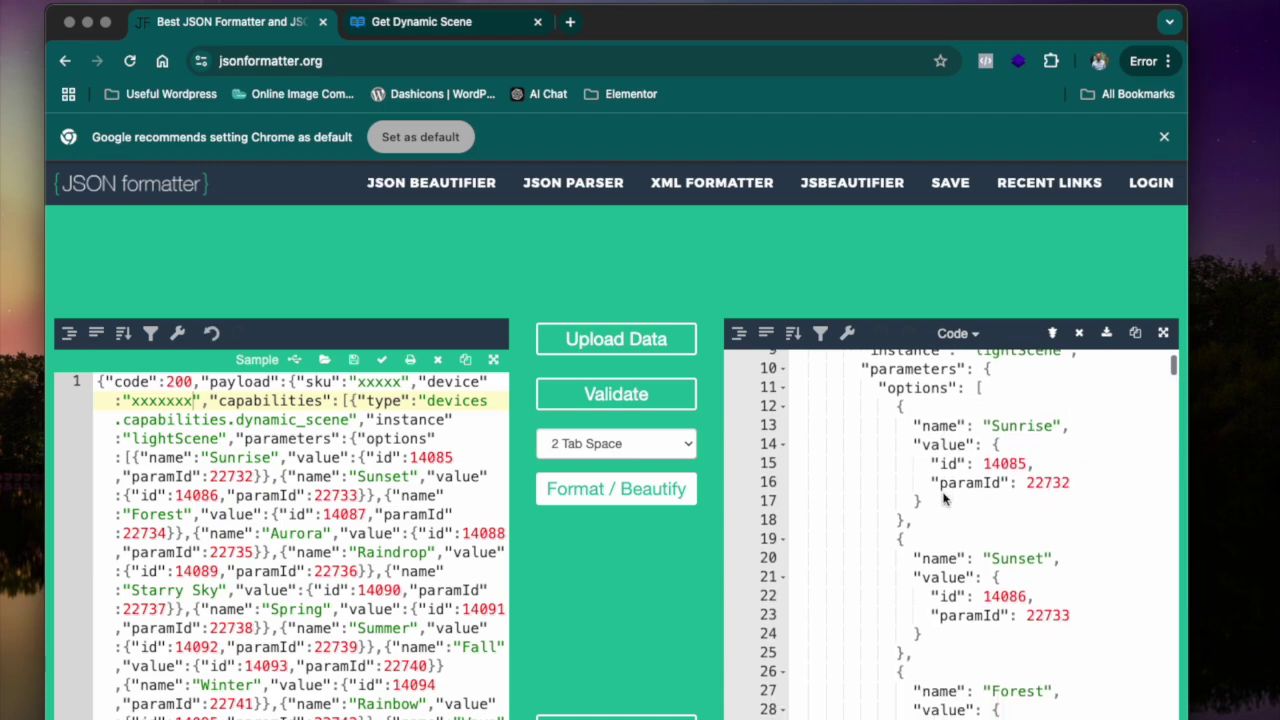
{"action": "scroll", "coordinate": [991, 535], "scroll_direction": "down", "scroll_amount": 15}
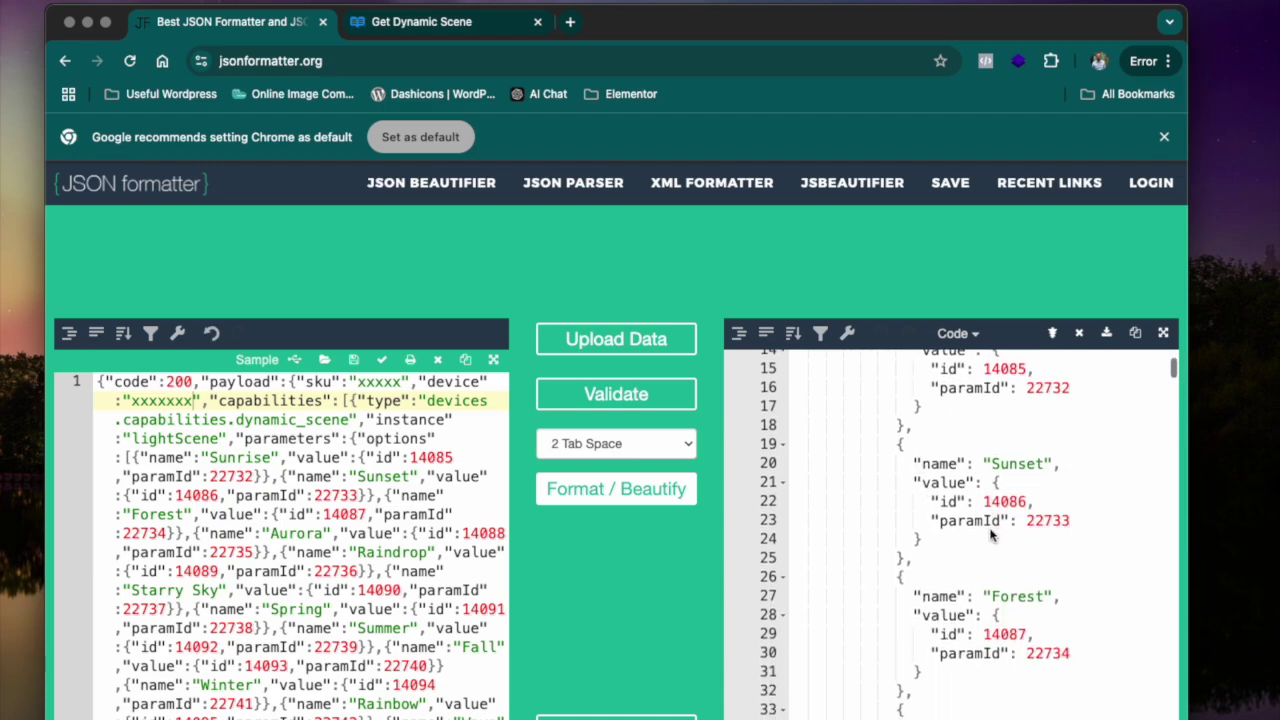
{"action": "scroll", "coordinate": [991, 535], "scroll_direction": "down", "scroll_amount": 20}
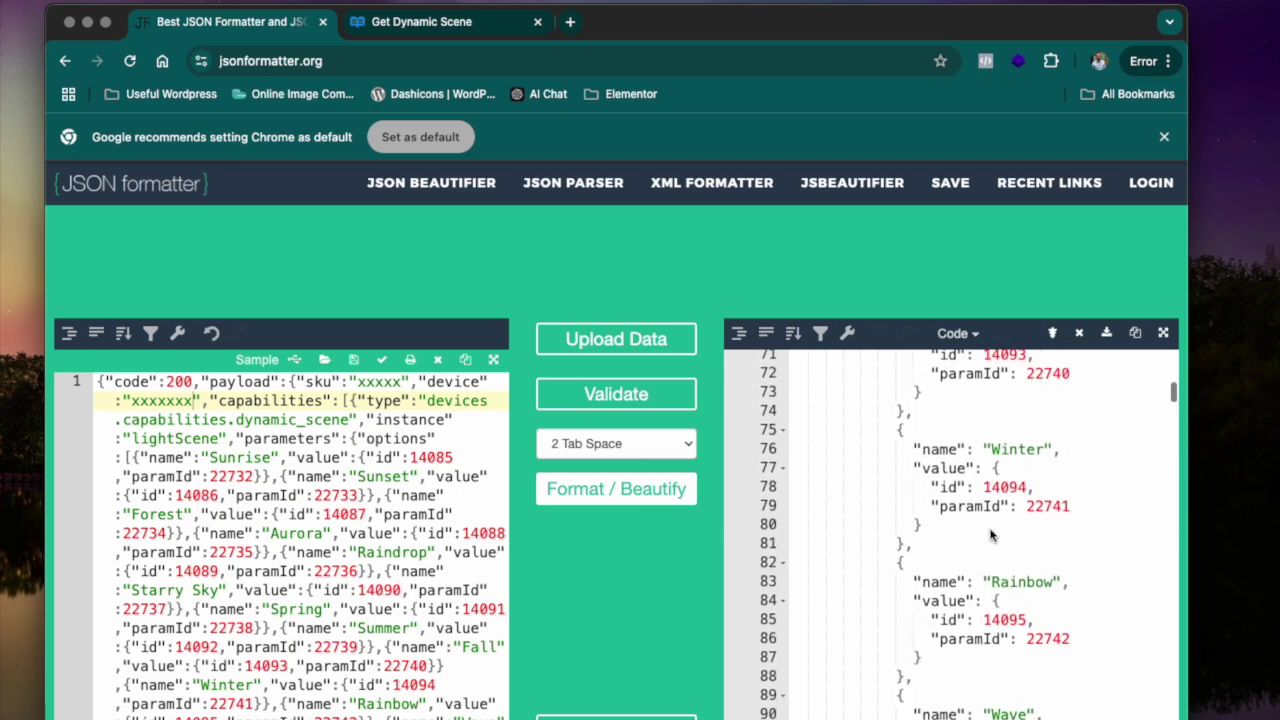
{"action": "scroll", "coordinate": [991, 535], "scroll_direction": "down", "scroll_amount": 20}
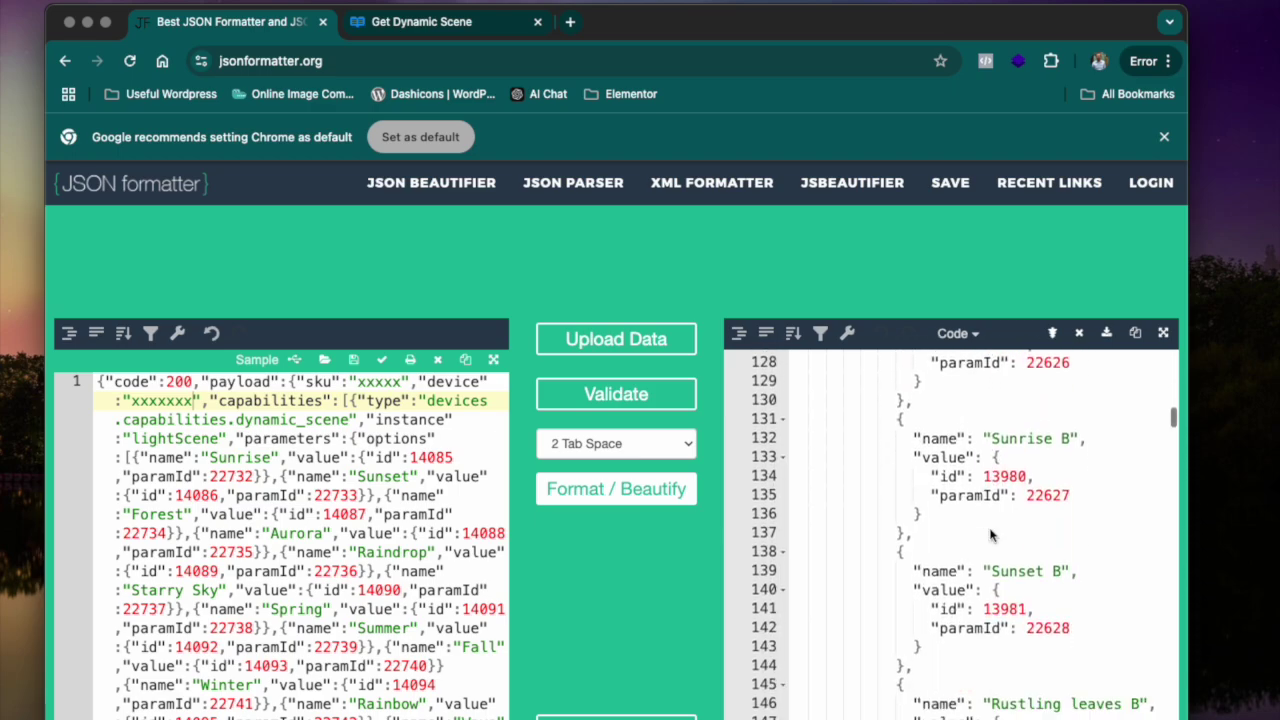
{"action": "scroll", "coordinate": [991, 535], "scroll_direction": "down", "scroll_amount": 20}
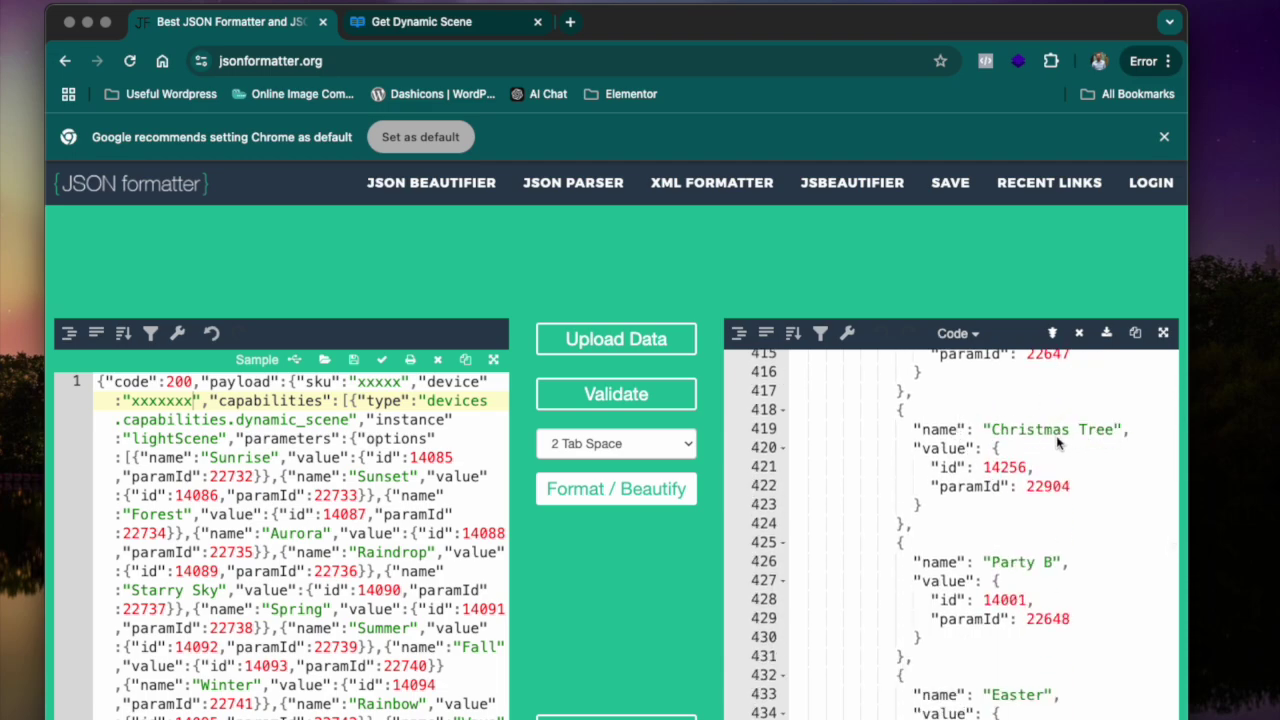
{"action": "double_click", "coordinate": [1005, 467]}
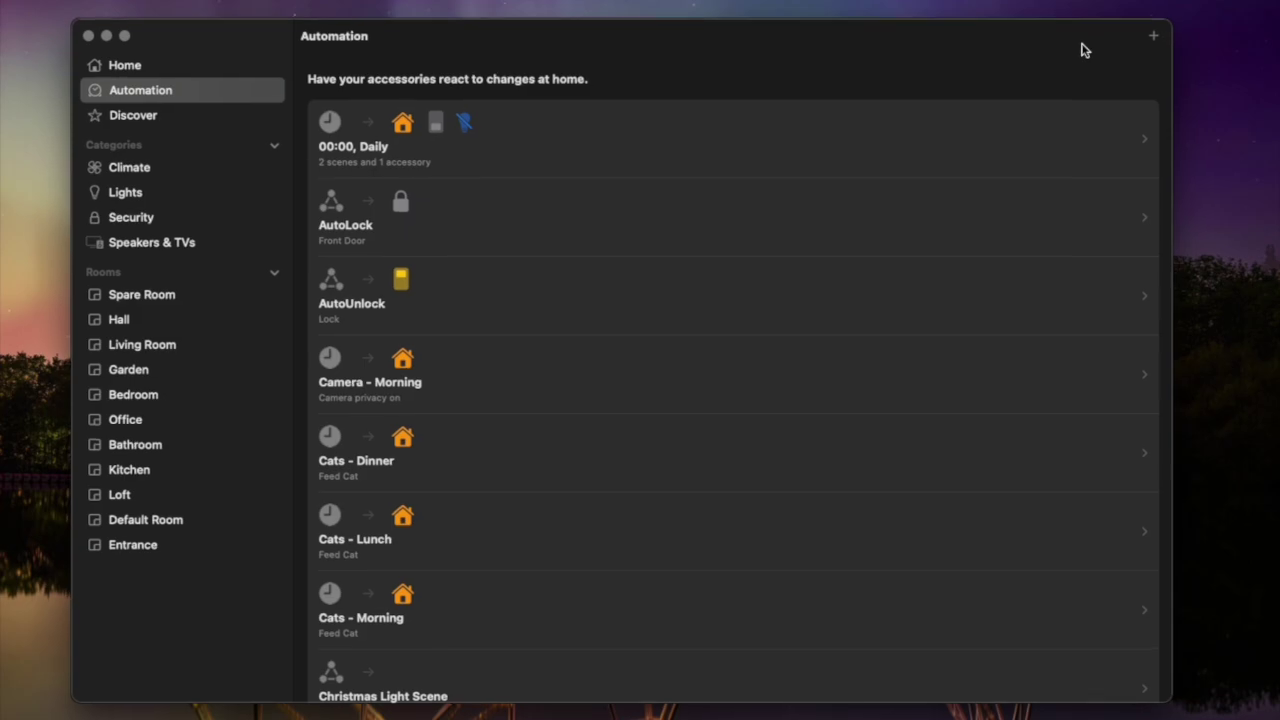
Switch to the Home app and start a new automation that runs when an accessory is controlled
{"action": "scroll", "coordinate": [929, 249], "scroll_direction": "down", "scroll_amount": 3}
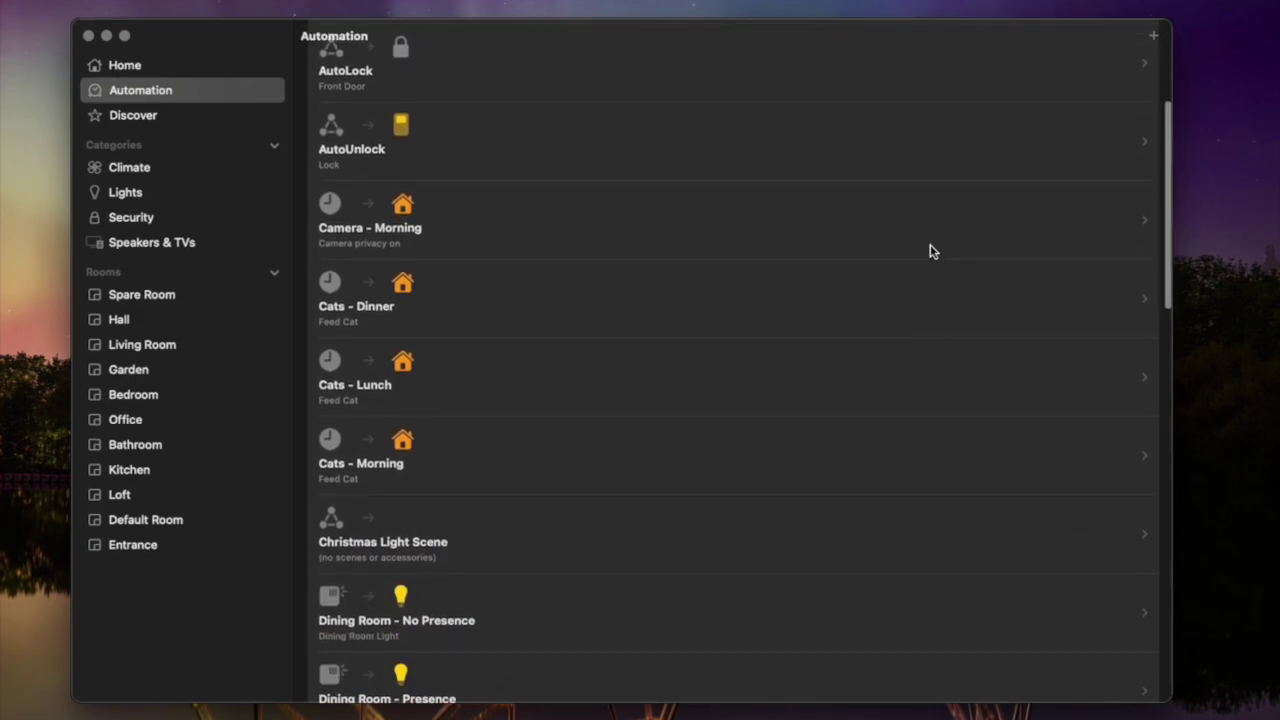
{"action": "scroll", "coordinate": [811, 357], "scroll_direction": "up", "scroll_amount": 3}
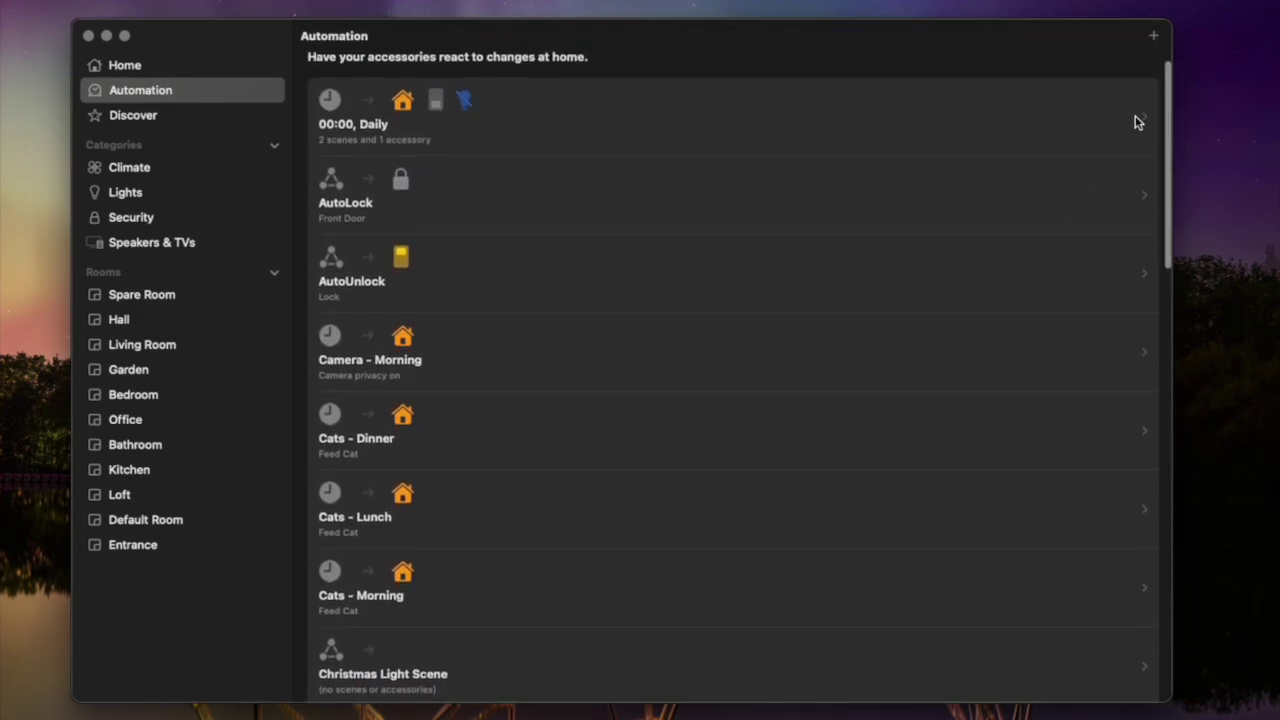
{"action": "left_click", "coordinate": [1152, 38]}
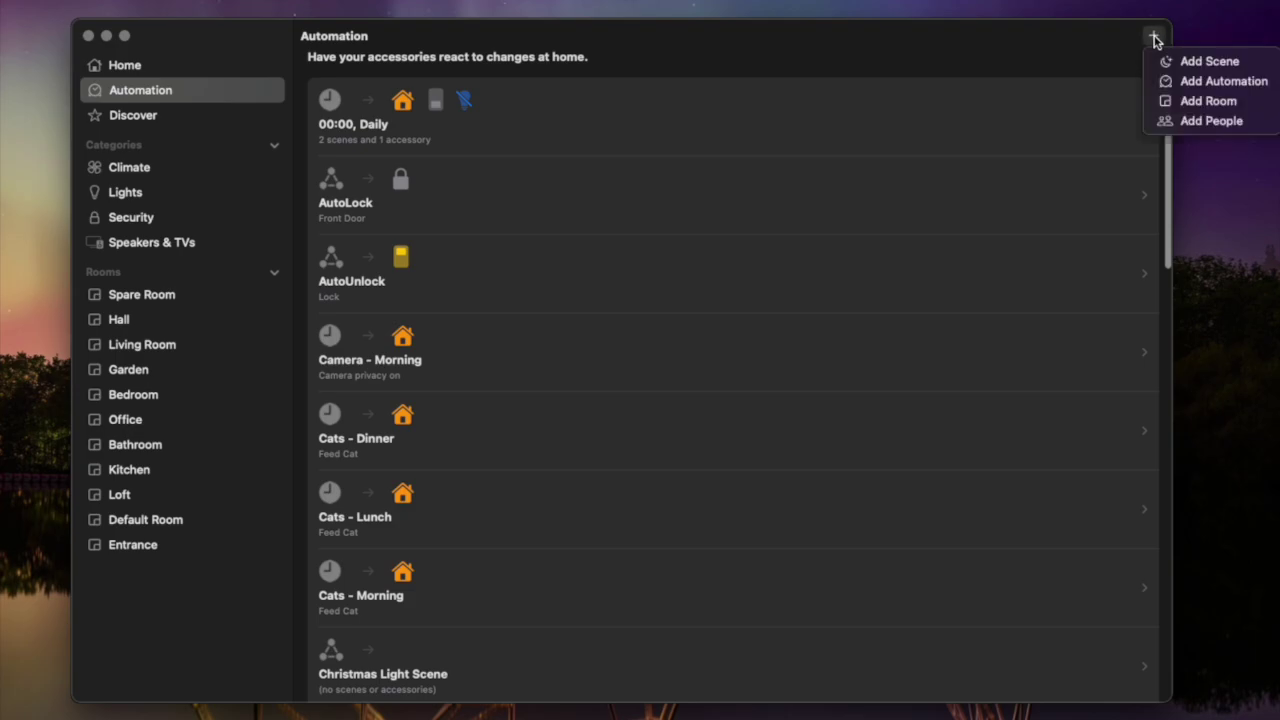
{"action": "left_click", "coordinate": [1172, 82]}
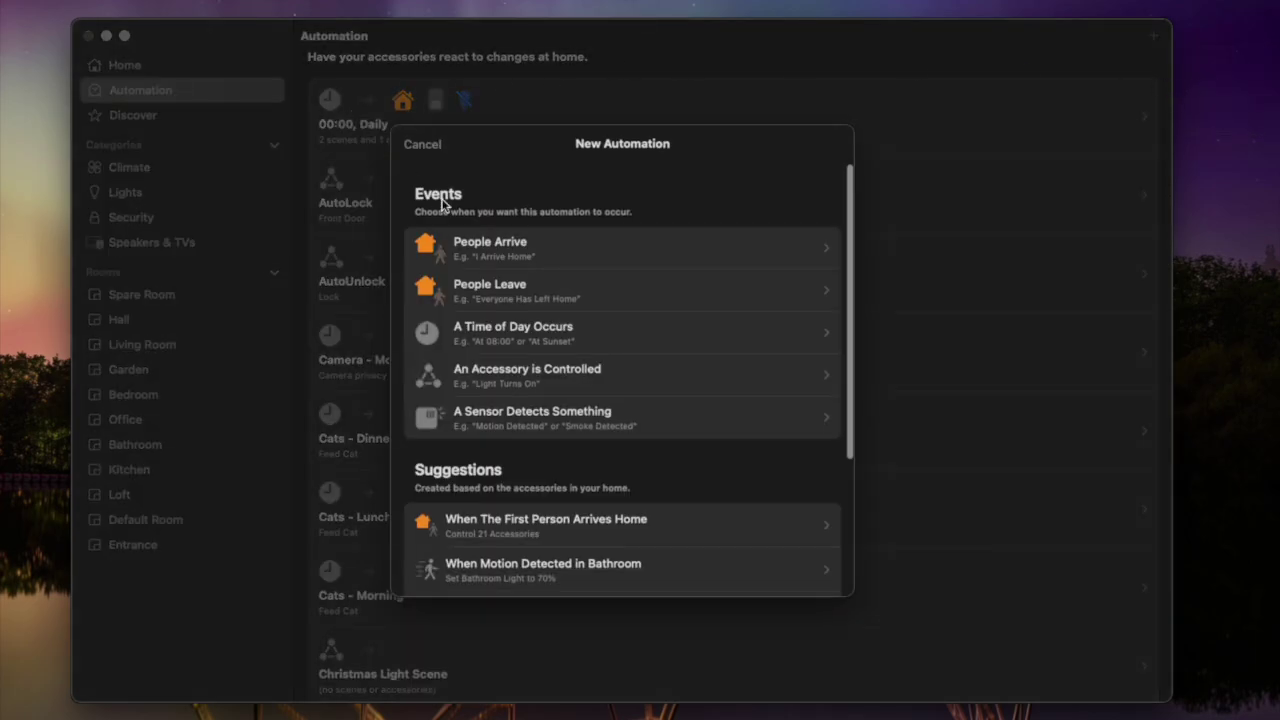
{"action": "left_click", "coordinate": [627, 389]}
Set the automation to trigger when the living room's Christmas Lights turn on
{"action": "scroll", "coordinate": [678, 452], "scroll_direction": "down", "scroll_amount": 5}
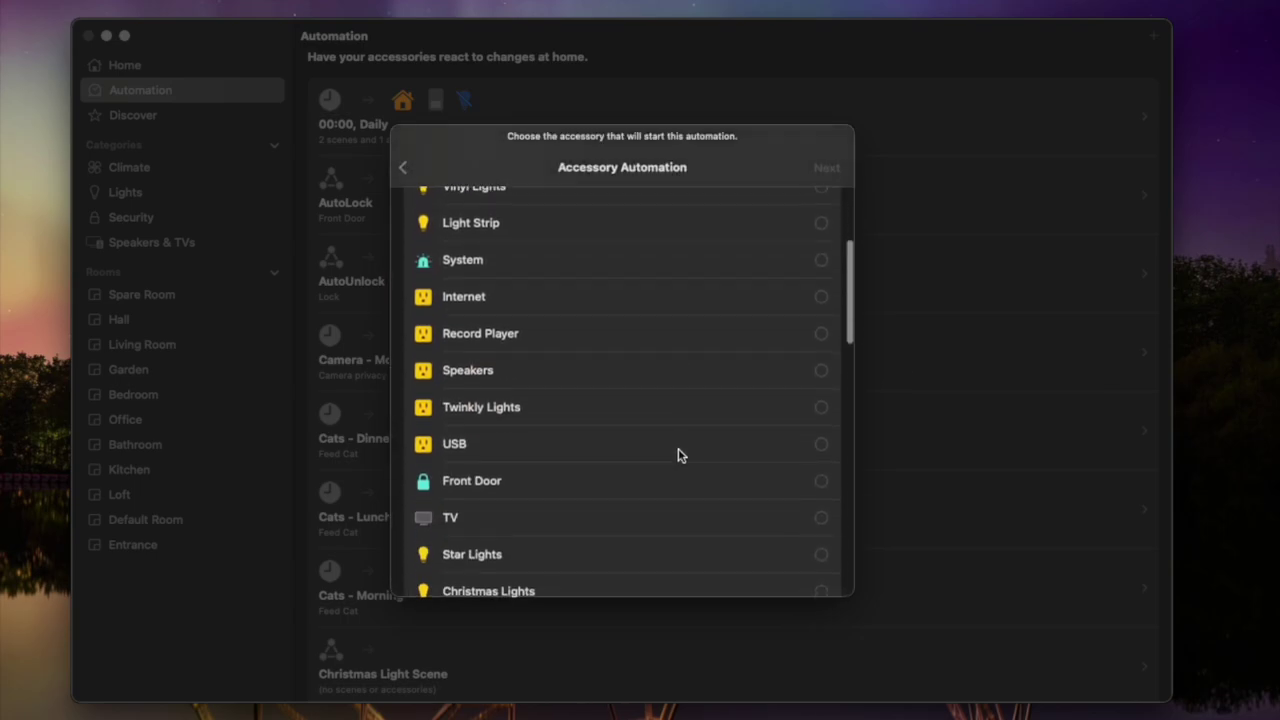
{"action": "scroll", "coordinate": [678, 452], "scroll_direction": "down", "scroll_amount": 1}
{"action": "left_click", "coordinate": [762, 445]}
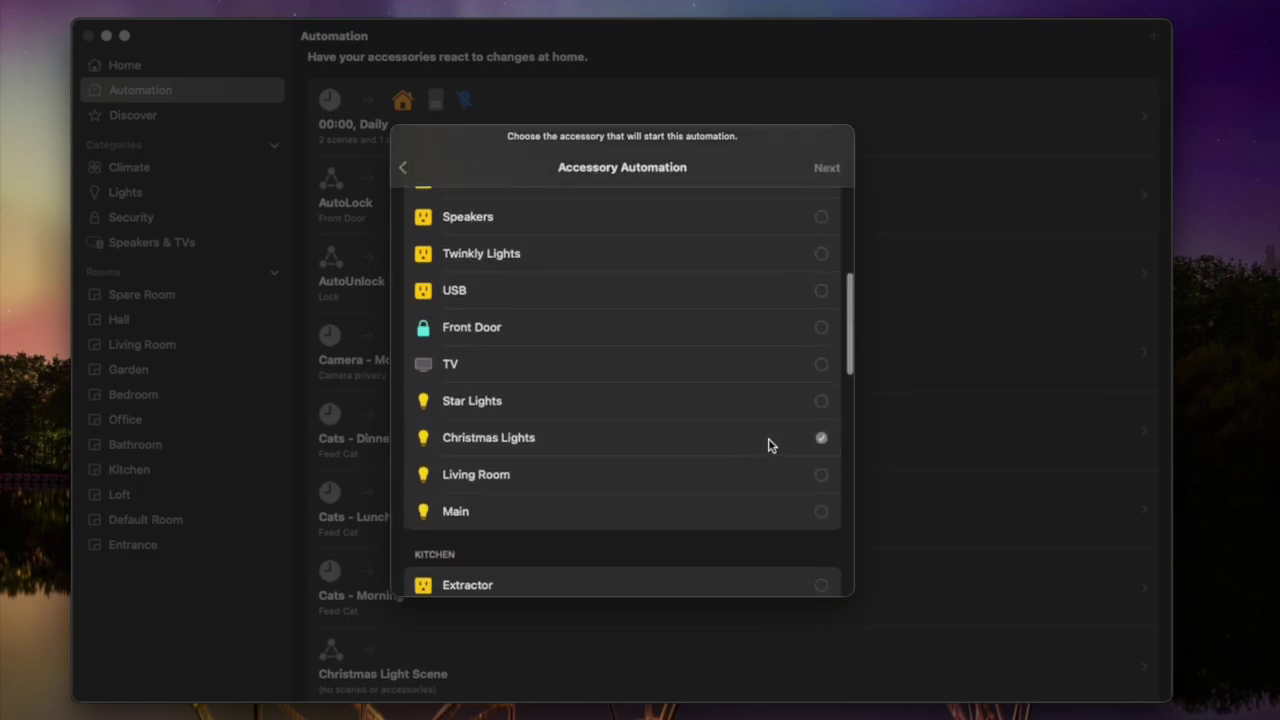
{"action": "left_click", "coordinate": [838, 170]}
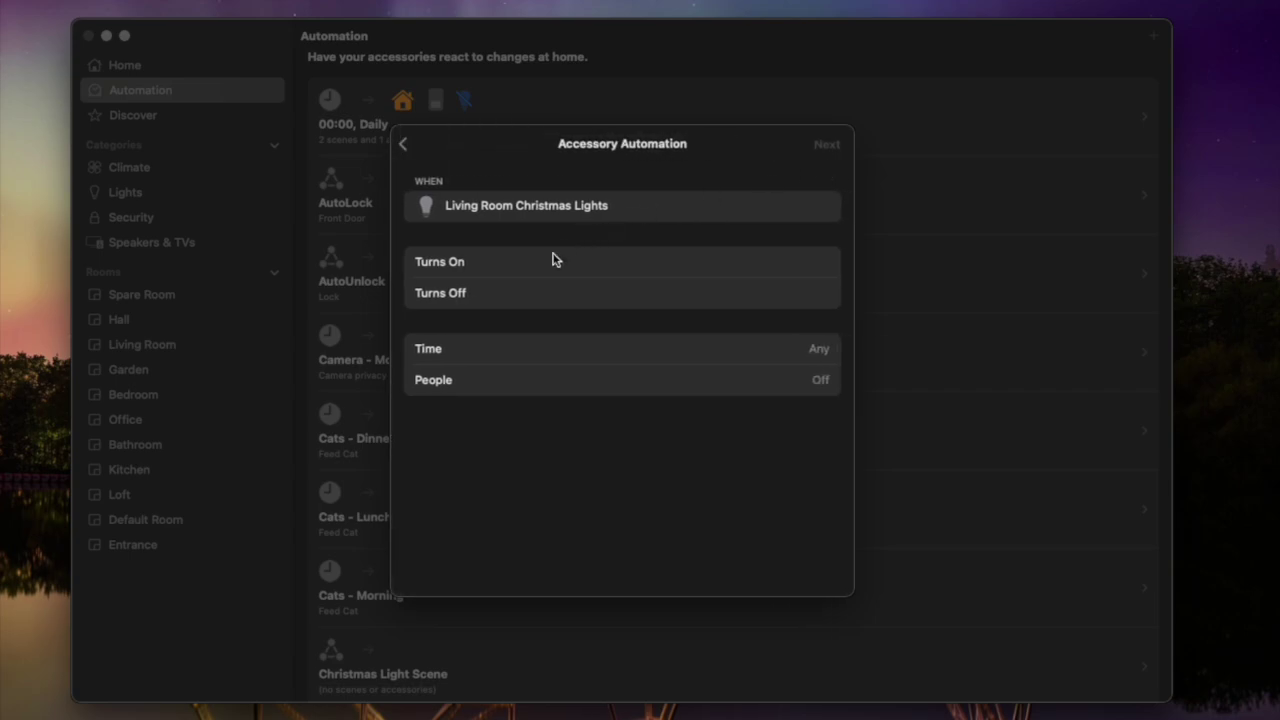
{"action": "left_click", "coordinate": [551, 266]}
{"action": "left_click", "coordinate": [828, 146]}
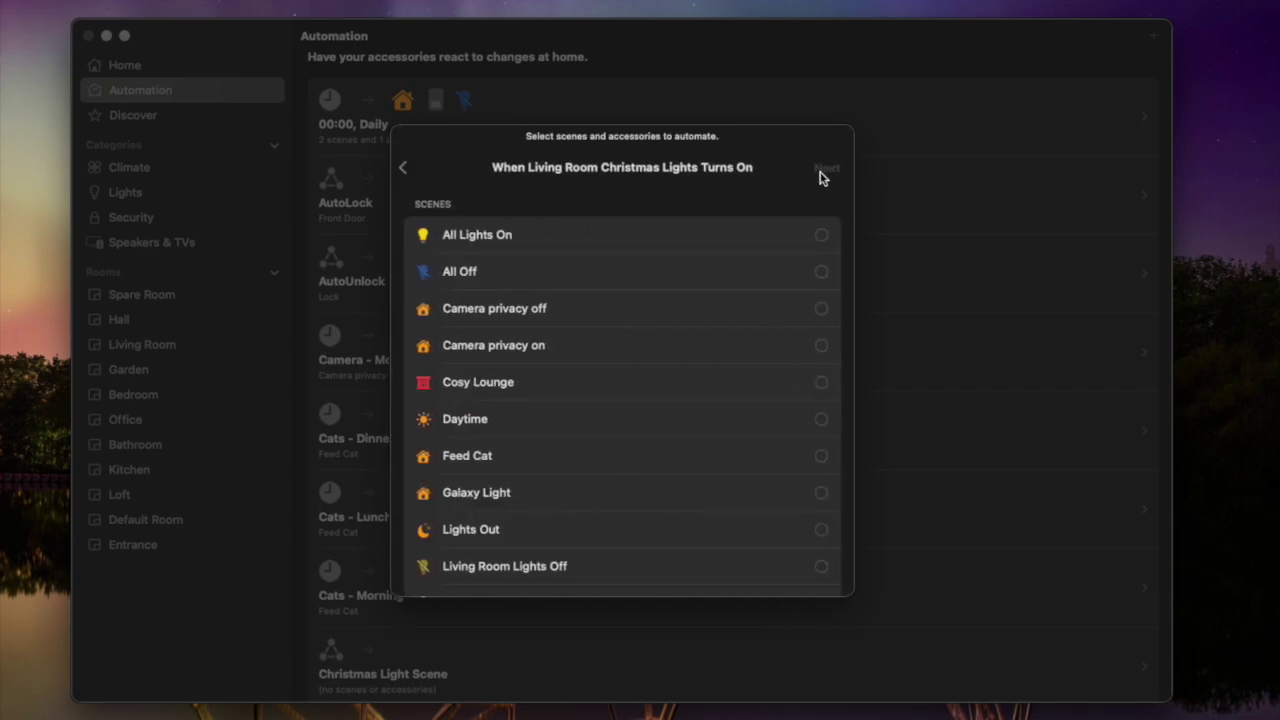
Convert the automation to a shortcut and remove its default Set Scenes and Accessories action
{"action": "scroll", "coordinate": [758, 264], "scroll_direction": "down", "scroll_amount": 20}
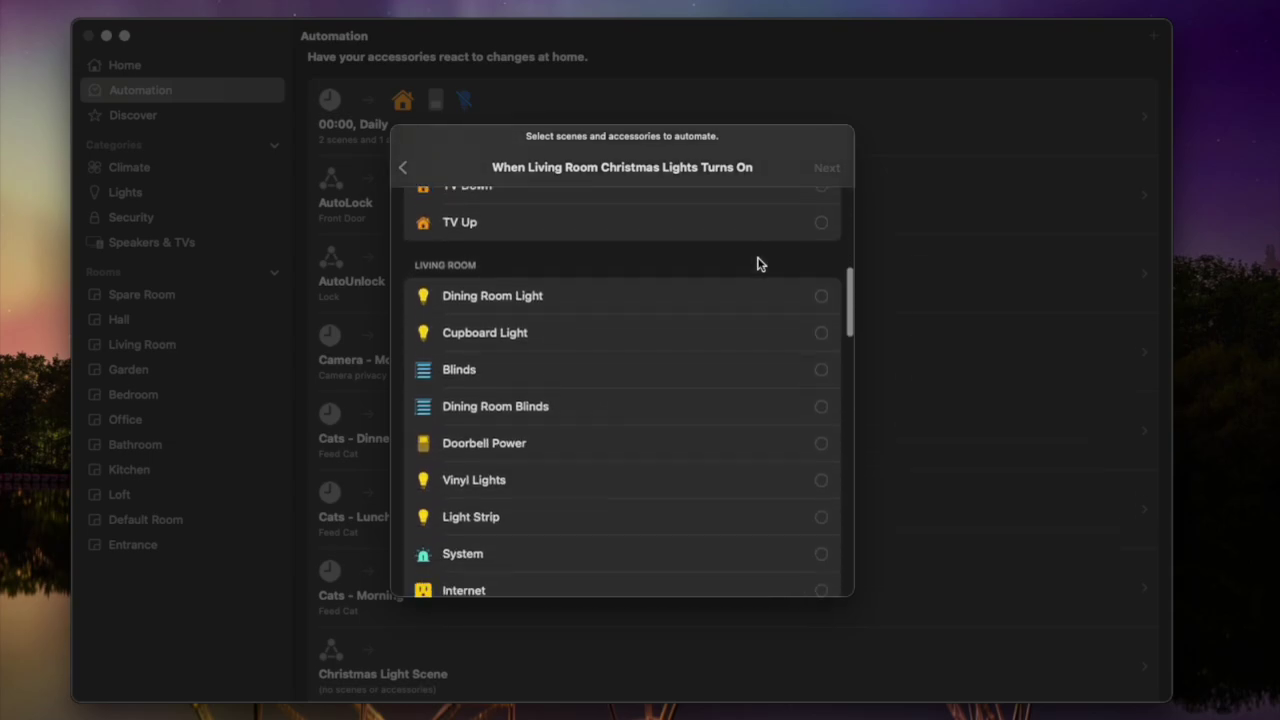
{"action": "scroll", "coordinate": [758, 264], "scroll_direction": "down", "scroll_amount": 20}
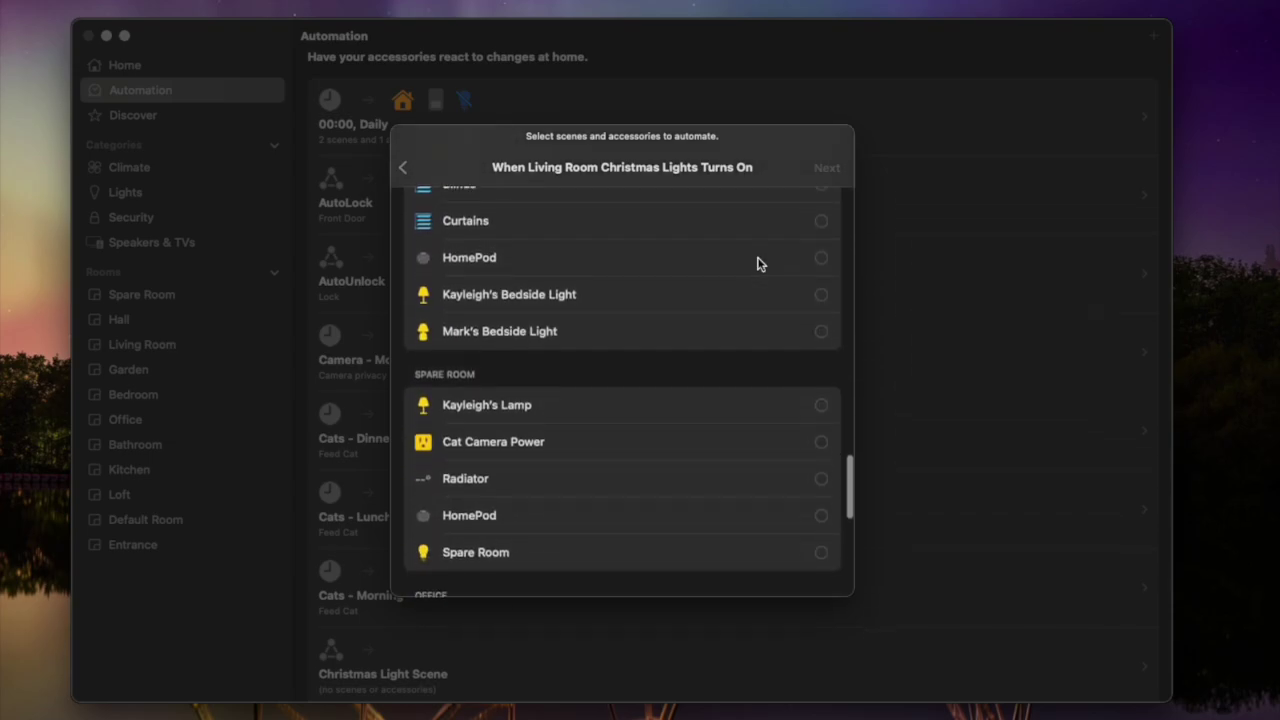
{"action": "scroll", "coordinate": [758, 264], "scroll_direction": "down", "scroll_amount": 8}
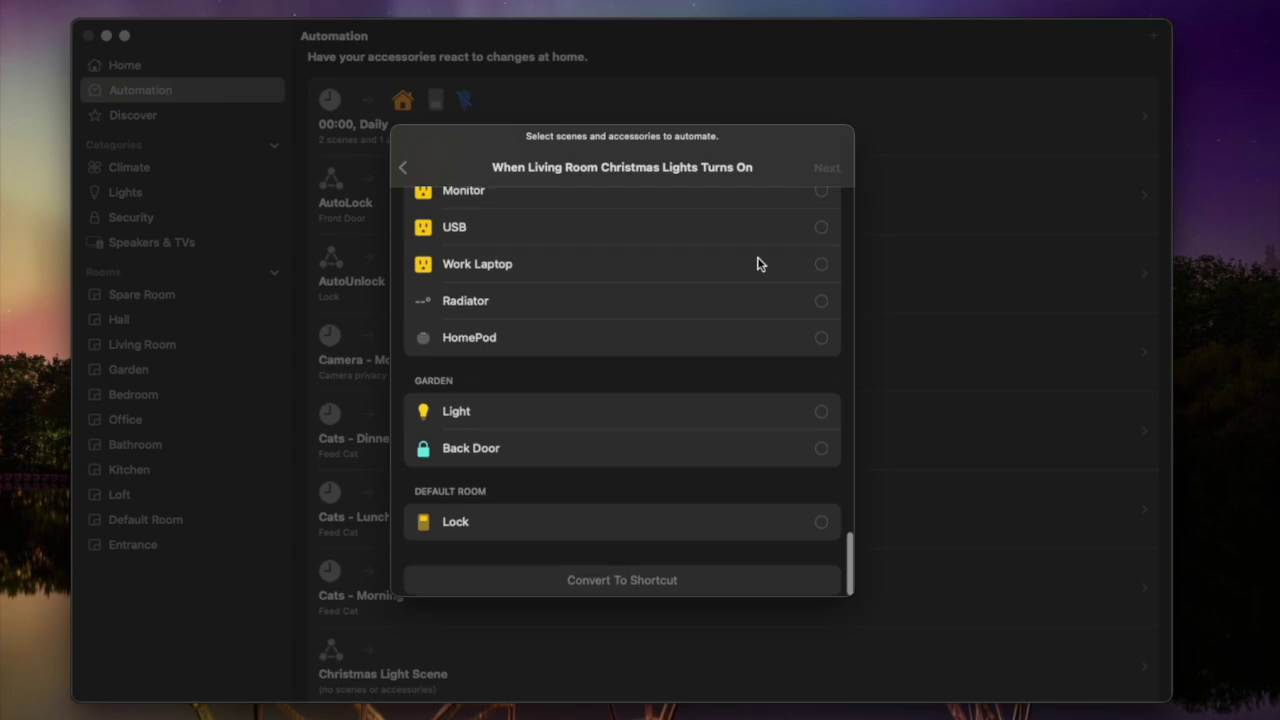
{"action": "left_click", "coordinate": [667, 586]}
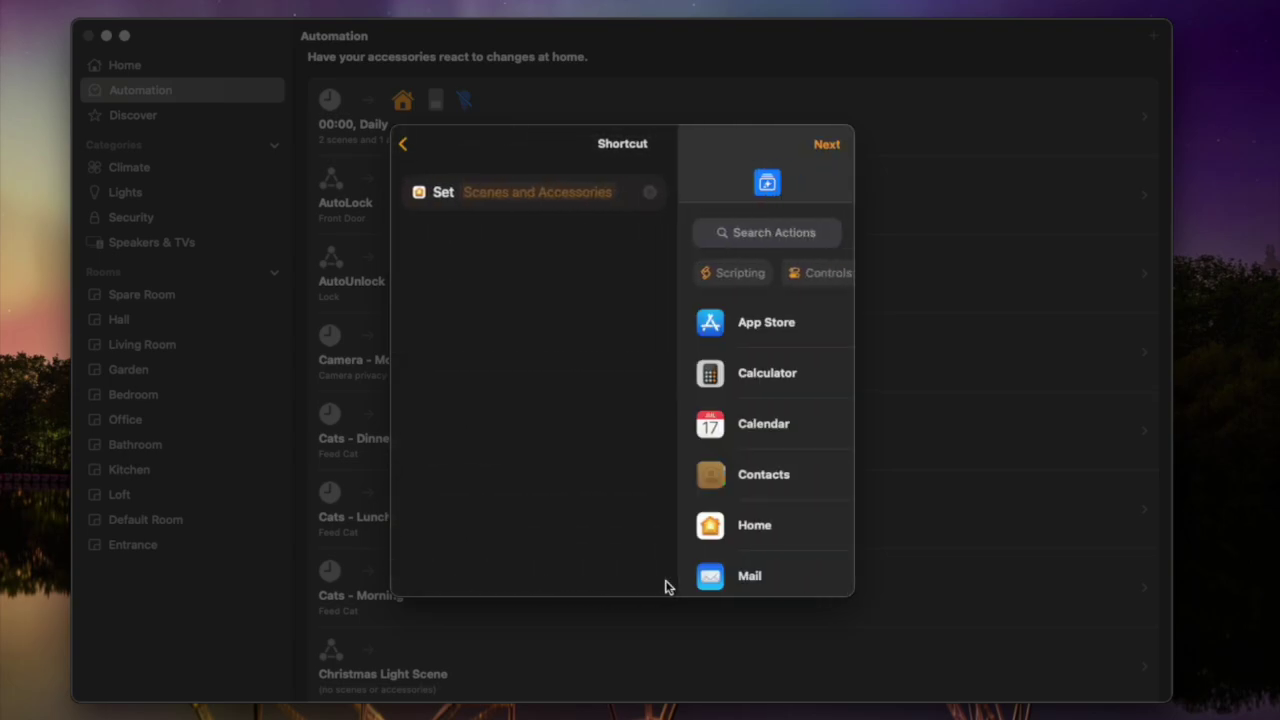
{"action": "left_click", "coordinate": [650, 194]}
Find the Get Contents of URL action with the search "get cont" and add it to the shortcut
{"action": "left_click", "coordinate": [759, 233]}
{"action": "type", "text": "g"}
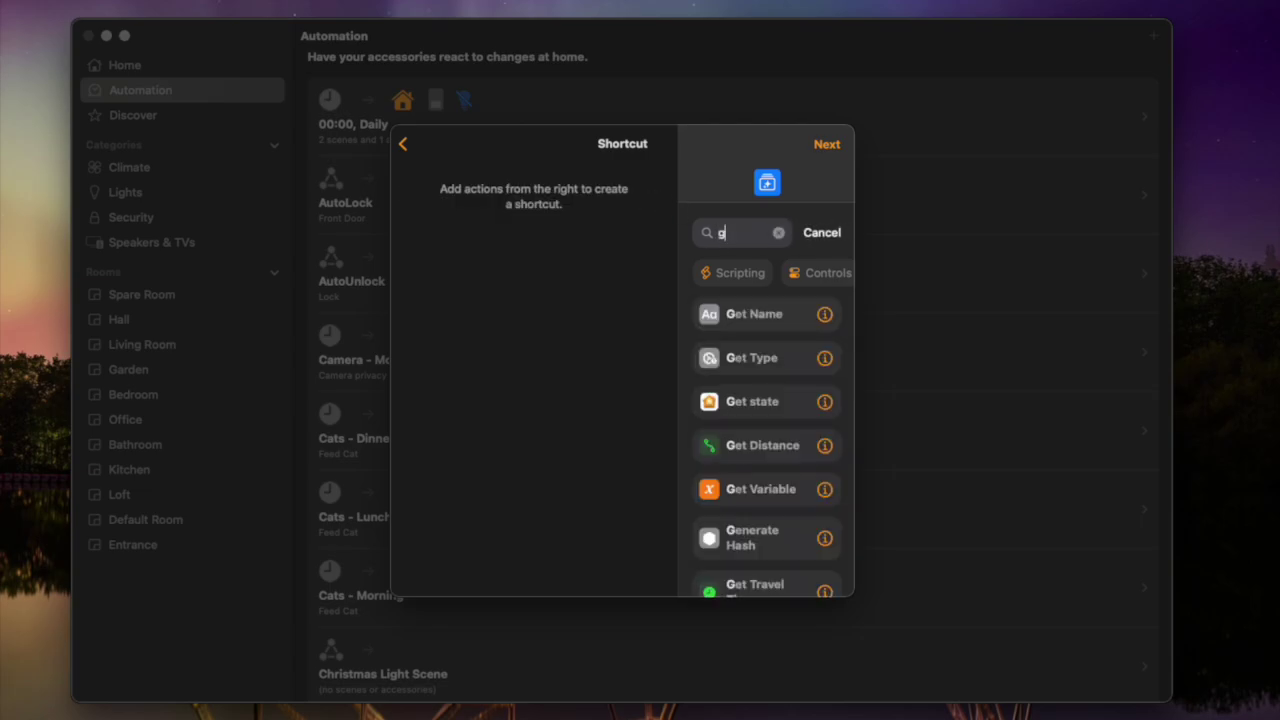
{"action": "type", "text": "et cont"}
{"action": "left_click_drag", "start_coordinate": [777, 386], "coordinate": [519, 333]}
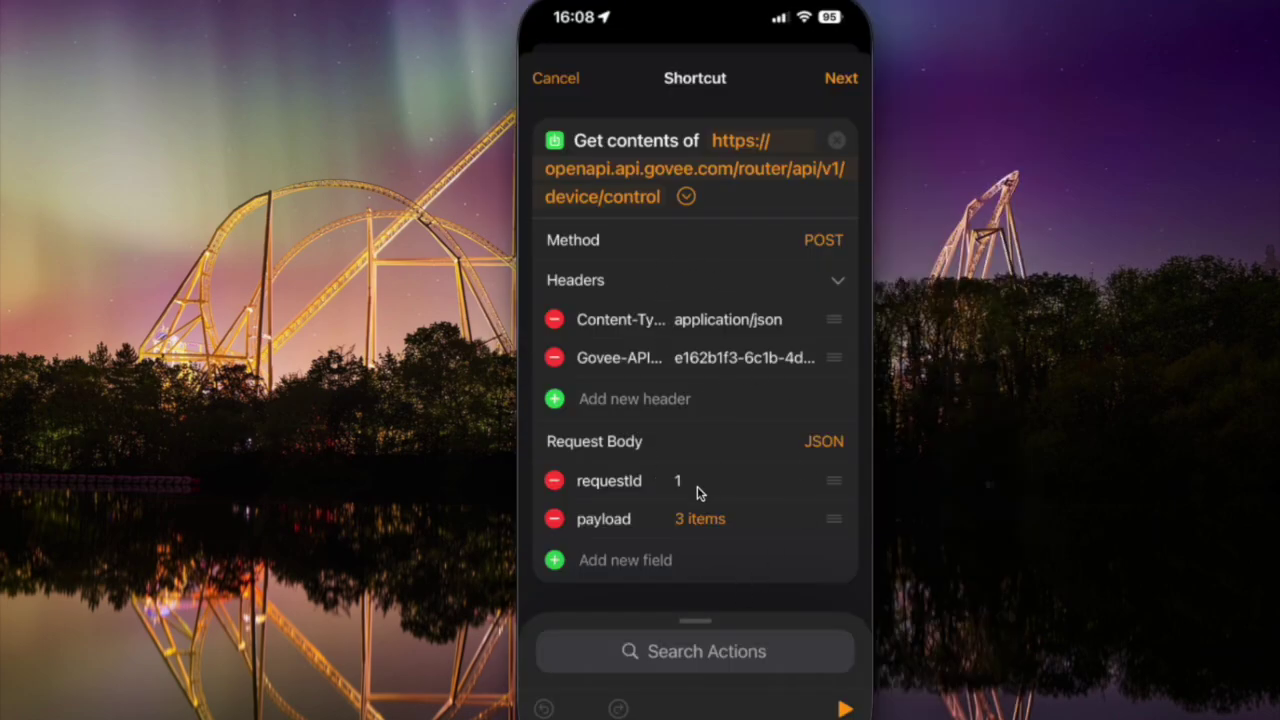
On the iPhone, inspect the device control request's payload dictionary and open its capability entry
{"action": "left_click", "coordinate": [700, 522]}
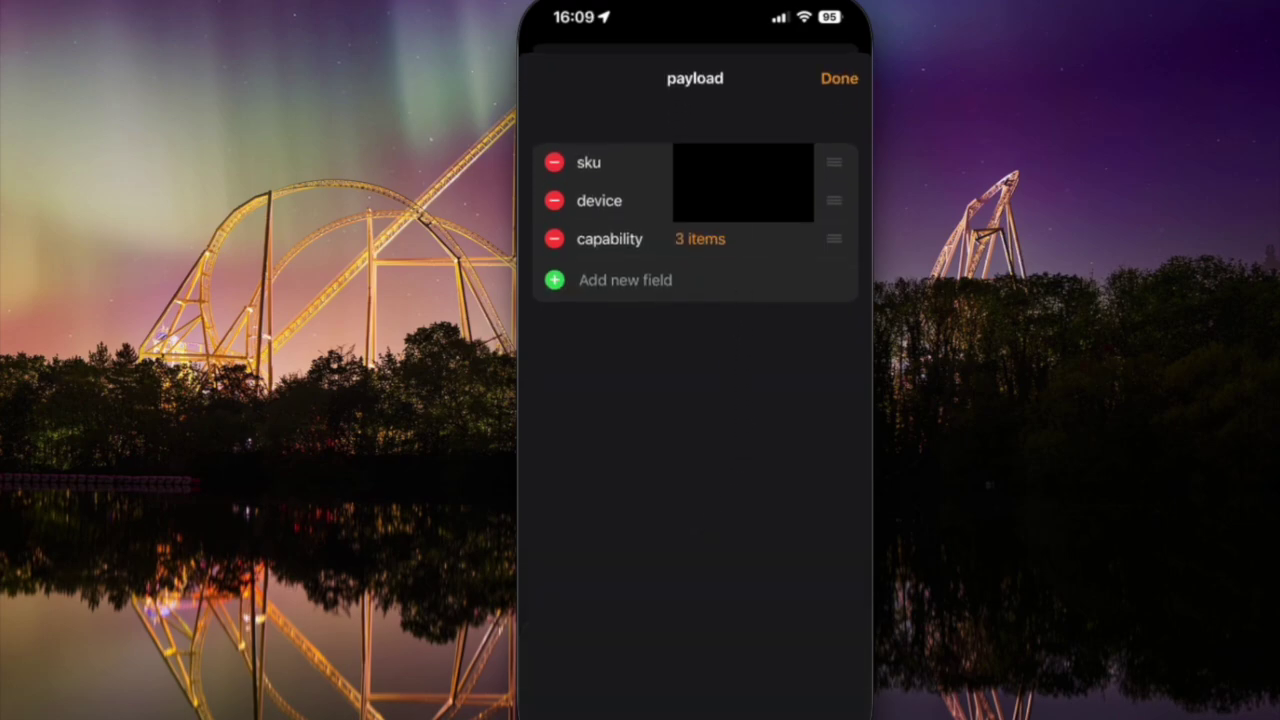
{"action": "left_click", "coordinate": [620, 170]}
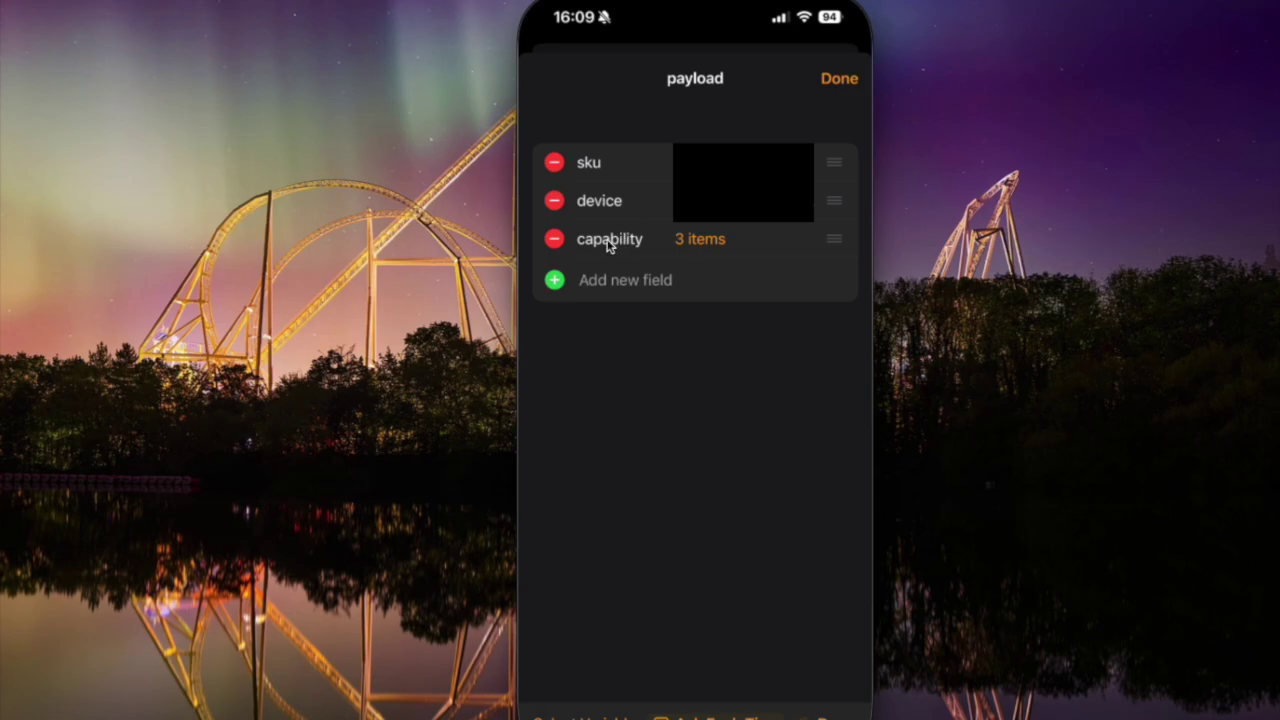
{"action": "left_click", "coordinate": [700, 246]}
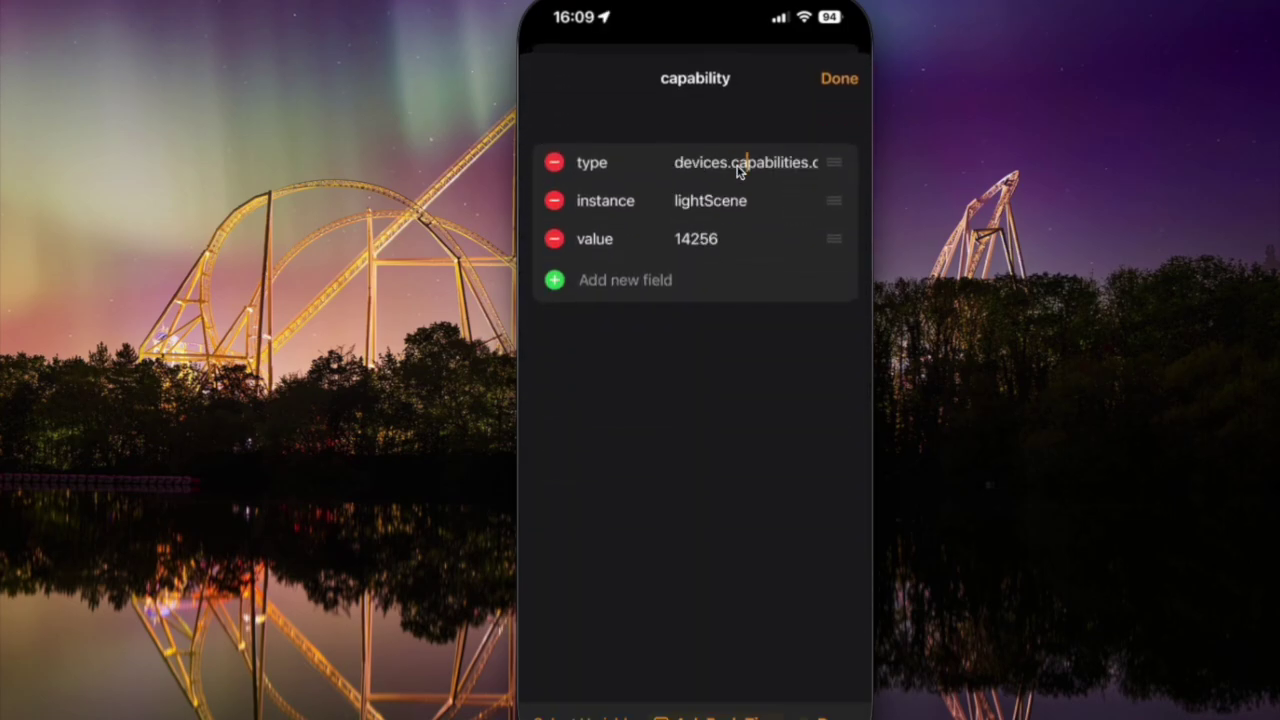
Read the capability's type value through to its end, and check the instance and value entries
{"action": "key", "text": "Right"}
{"action": "key", "text": "Right"}
{"action": "key", "text": "Right"}
{"action": "key", "text": "Right"}
{"action": "key", "text": "Right"}
{"action": "key", "text": "Right"}
{"action": "key", "text": "Right"}
{"action": "key", "text": "Right"}
{"action": "key", "text": "Right"}
{"action": "key", "text": "Right"}
{"action": "key", "text": "Right"}
{"action": "key", "text": "Right"}
{"action": "key", "text": "Right"}
{"action": "key", "text": "Right"}
{"action": "key", "text": "Right"}
{"action": "key", "text": "Right"}
{"action": "key", "text": "Right"}
{"action": "key", "text": "Right"}
{"action": "key", "text": "Right"}
{"action": "key", "text": "Right"}
{"action": "key", "text": "Right"}
{"action": "key", "text": "Right"}
{"action": "key", "text": "Right"}
{"action": "key", "text": "Right"}
{"action": "key", "text": "Right"}
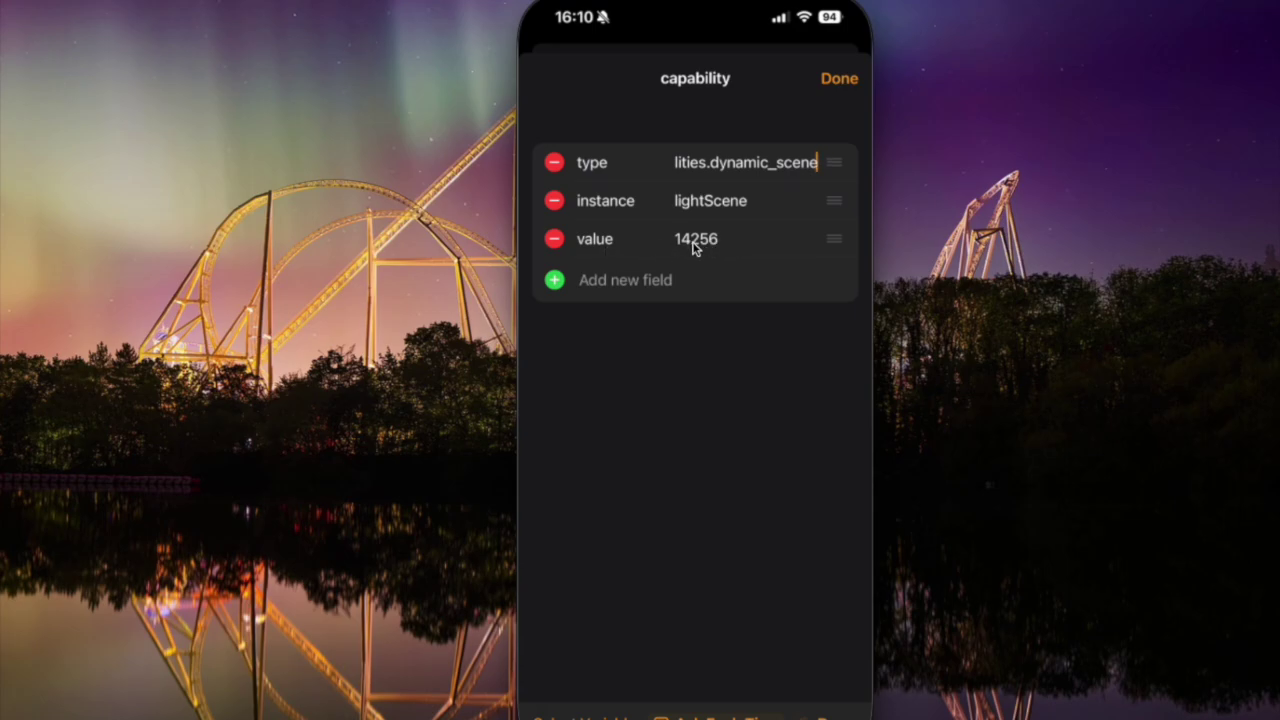
Close the capability and payload dictionaries and return to the Christmas Light Scene automation without saving the shortcut
{"action": "left_click", "coordinate": [826, 83]}
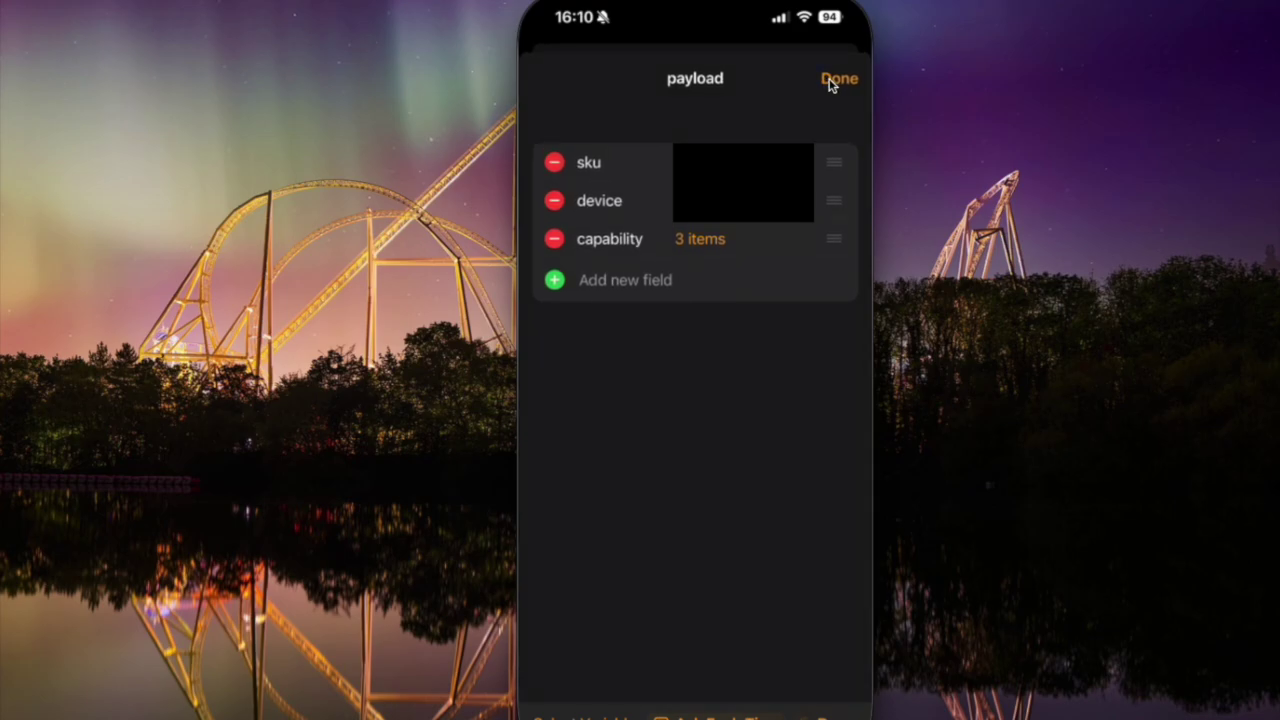
{"action": "left_click", "coordinate": [829, 83]}
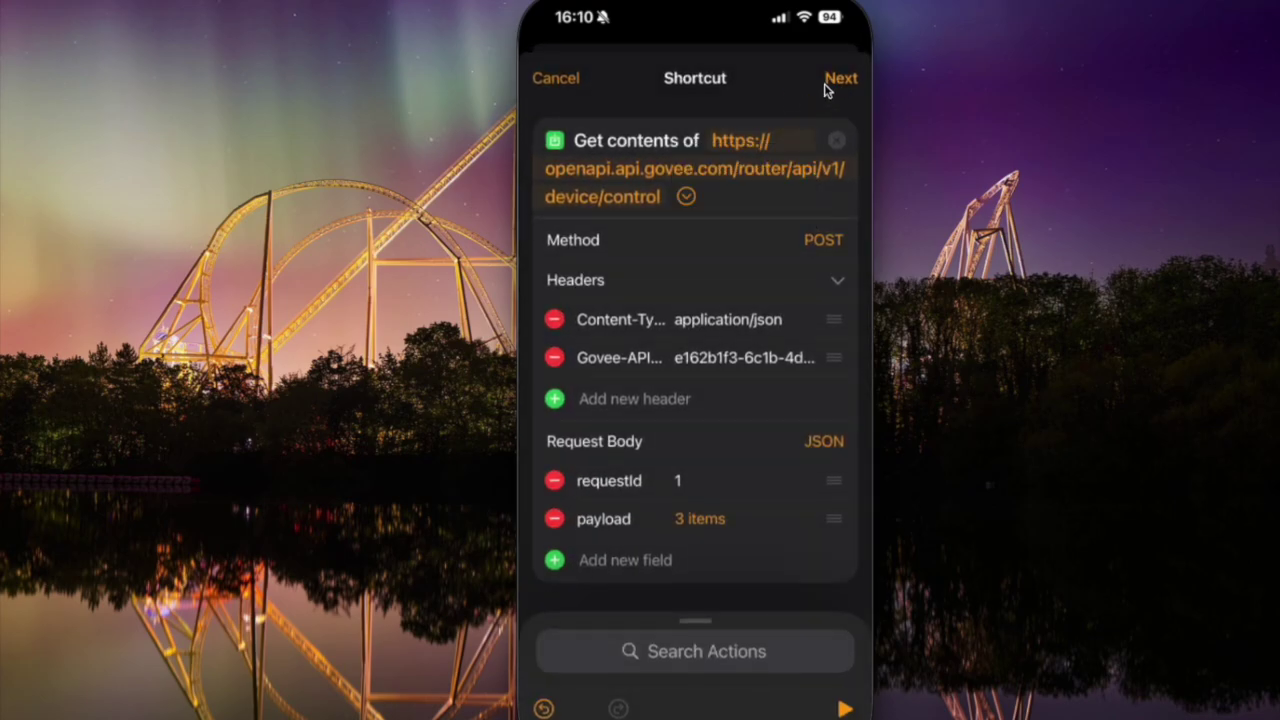
{"action": "left_click", "coordinate": [576, 86]}
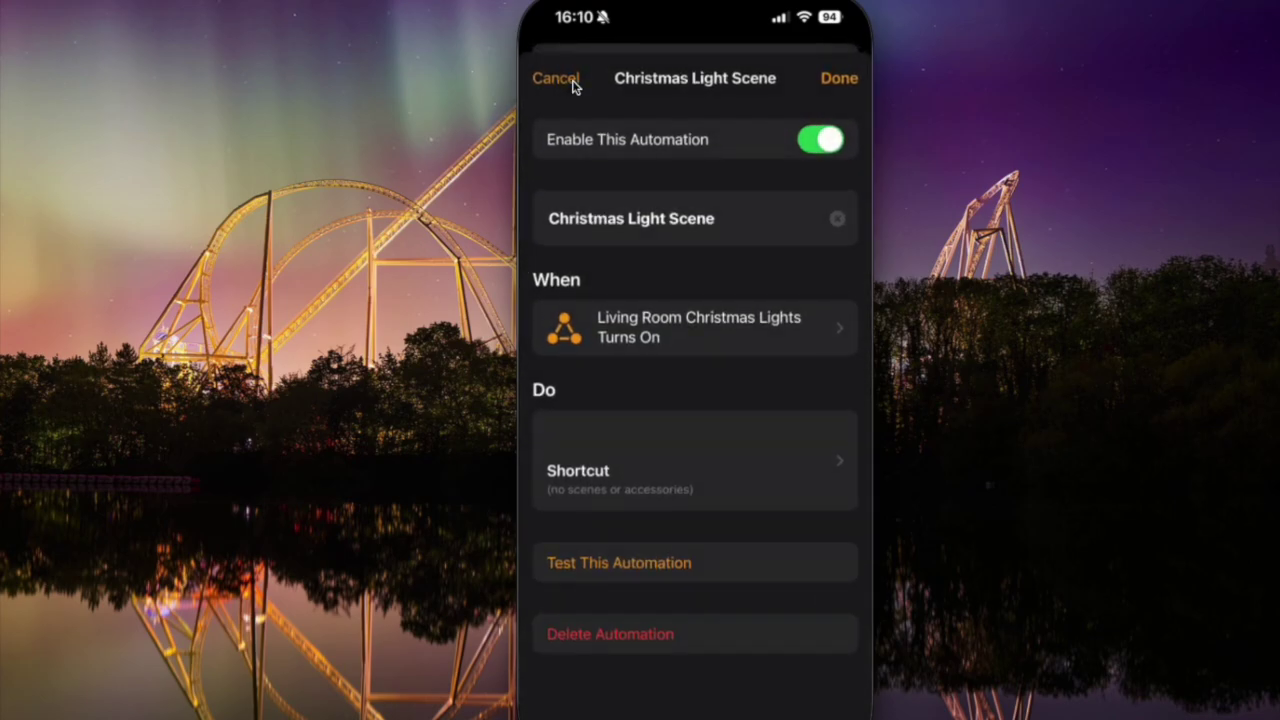